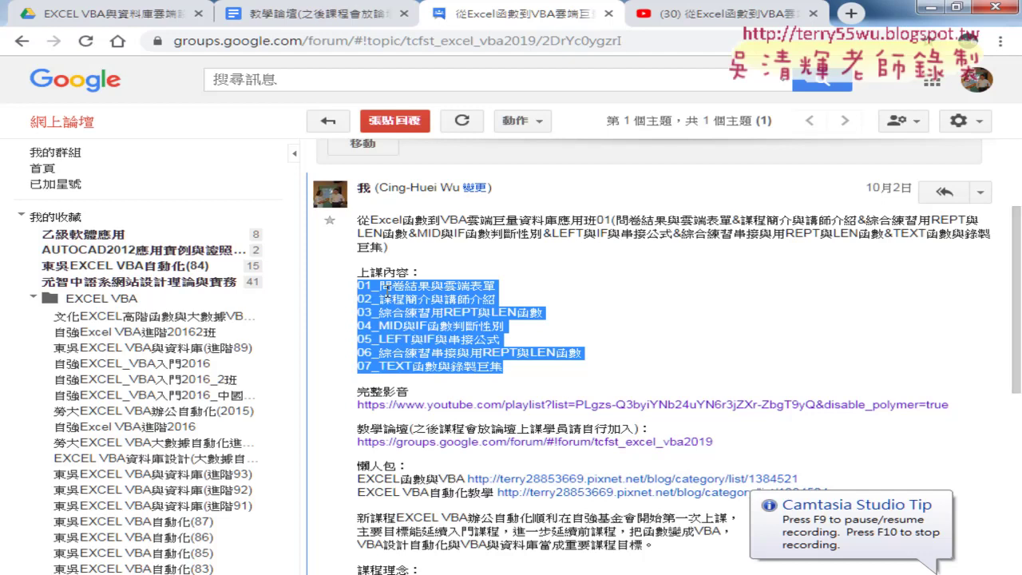
# - Highlight 'TEXT' on the lesson 07 line of the course post and go to the YouTube playlist
pyautogui.click(480, 370)
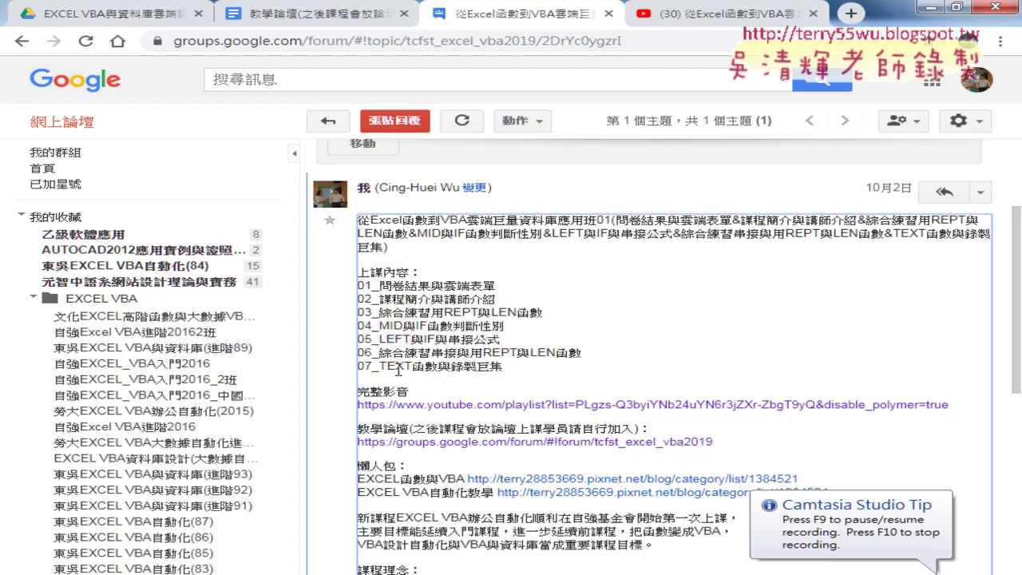
pyautogui.moveTo(380, 369); pyautogui.dragTo(505, 365)
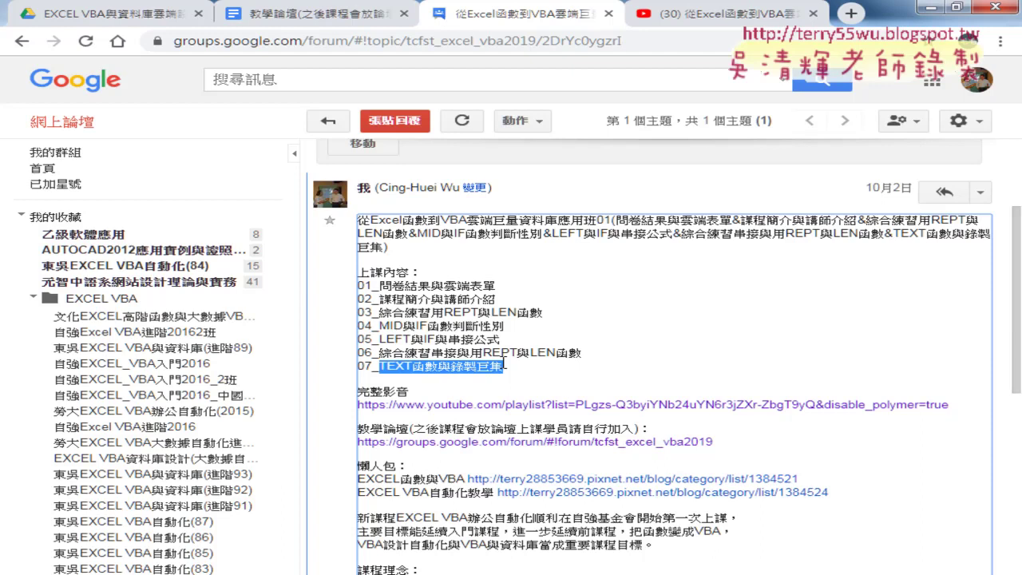
pyautogui.click(703, 16)
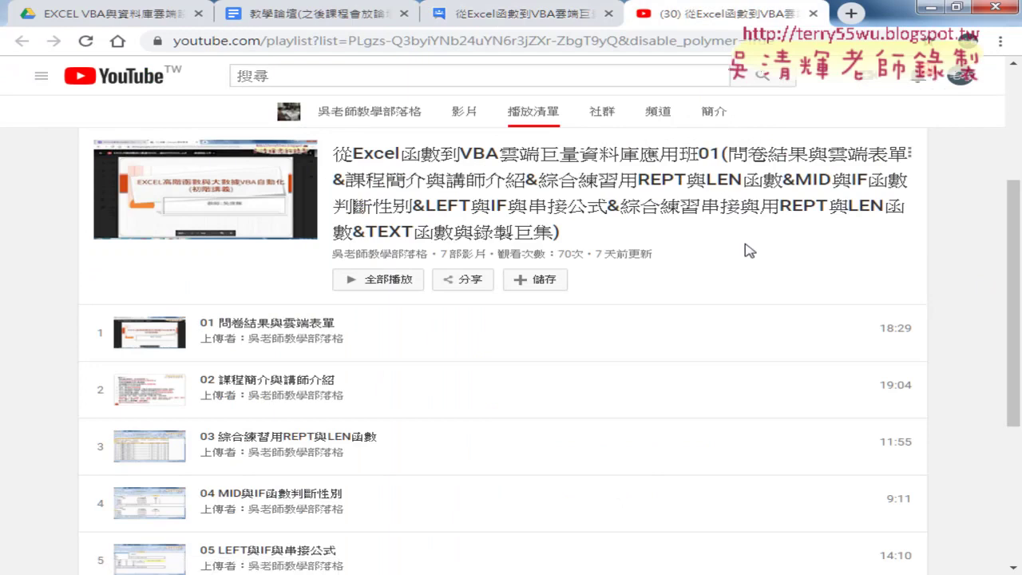
pyautogui.scroll(-2, 749, 250)
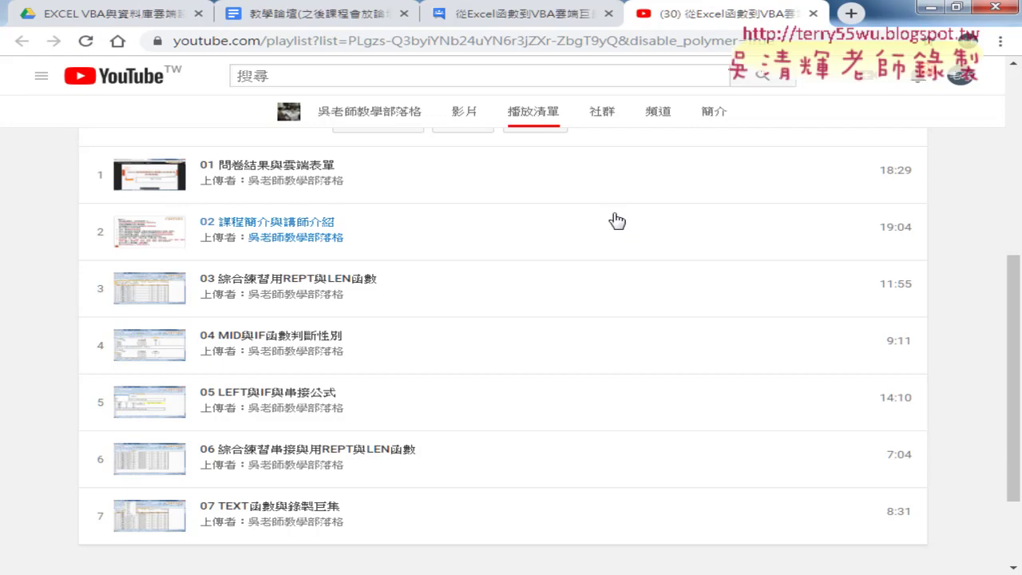
pyautogui.scroll(1, 617, 220)
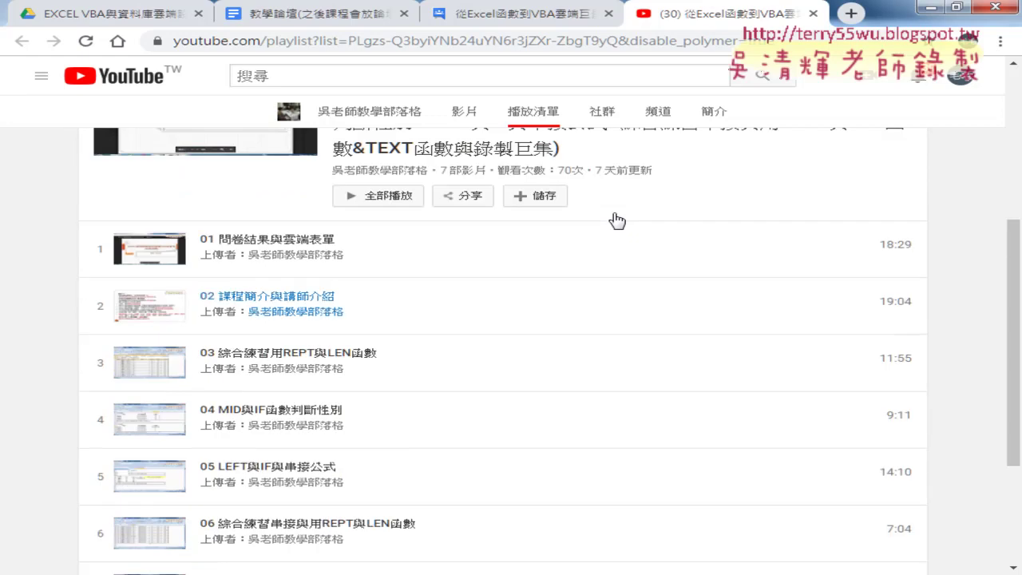
pyautogui.scroll(1, 617, 220)
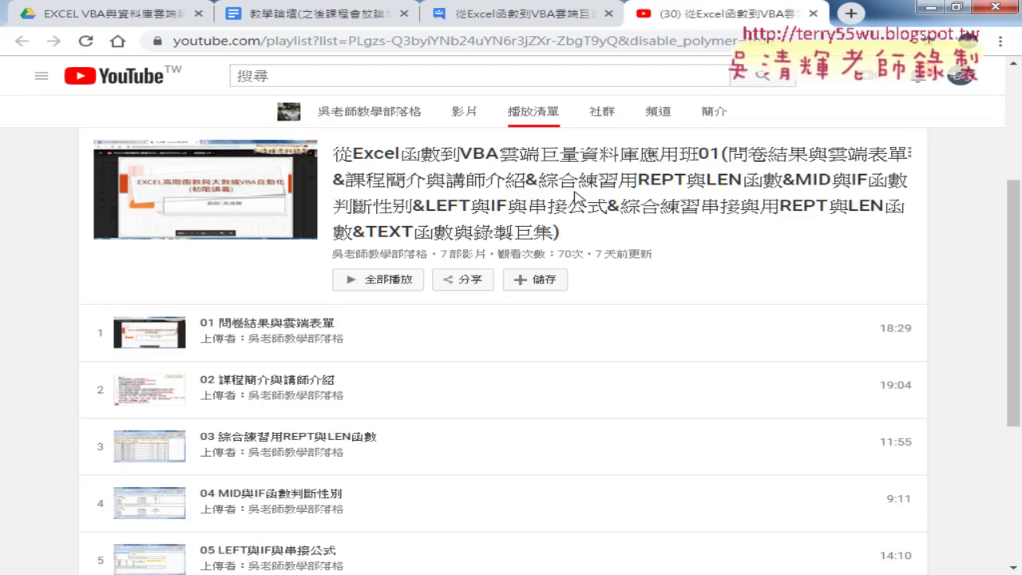
# - Close the YouTube playlist and bring the 01文字與資料函數.xls workbook to the front
pyautogui.click(814, 13)
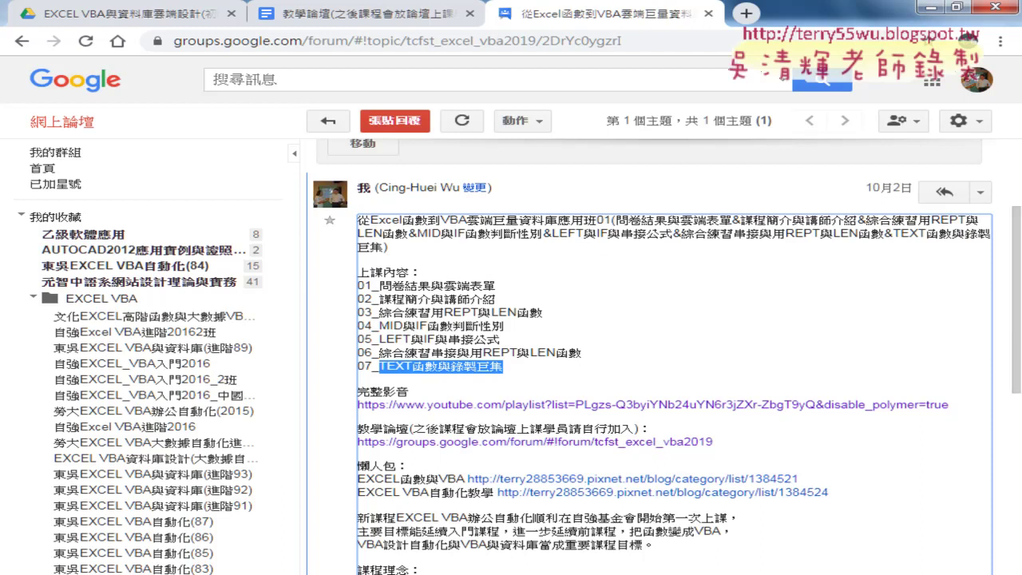
pyautogui.click(432, 503)
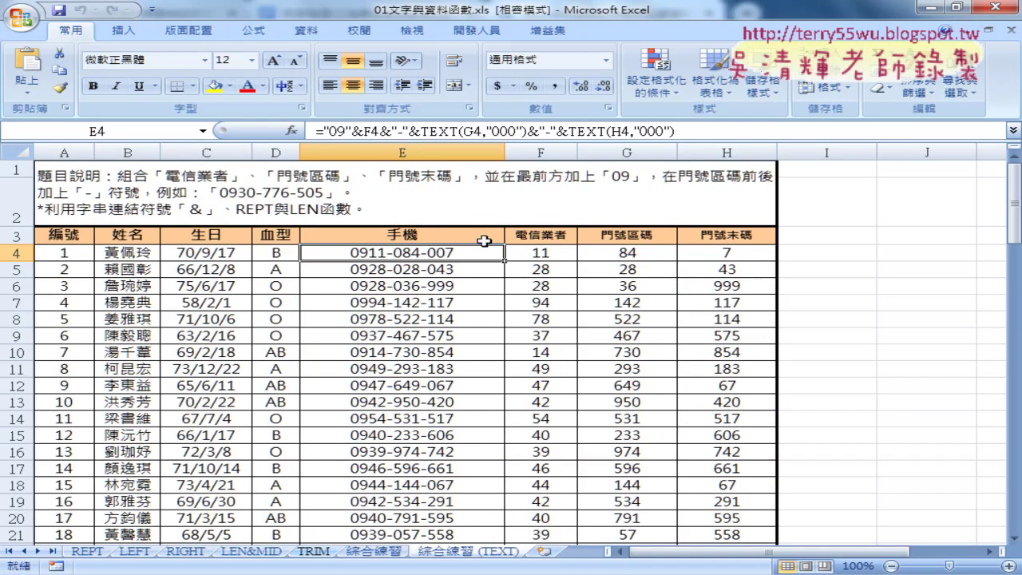
pyautogui.click(441, 131)
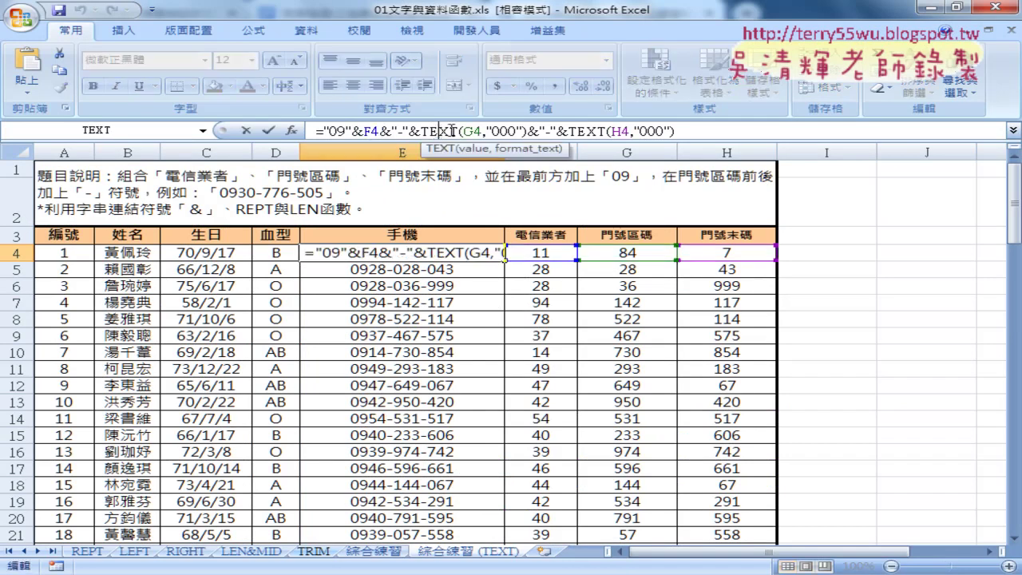
pyautogui.moveTo(409, 131); pyautogui.dragTo(527, 131)
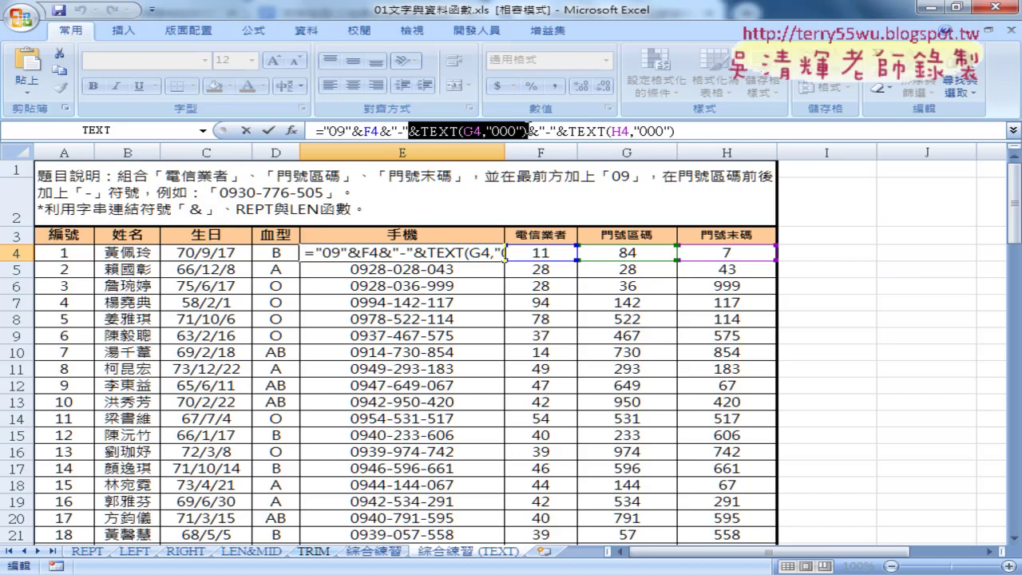
pyautogui.click(444, 136)
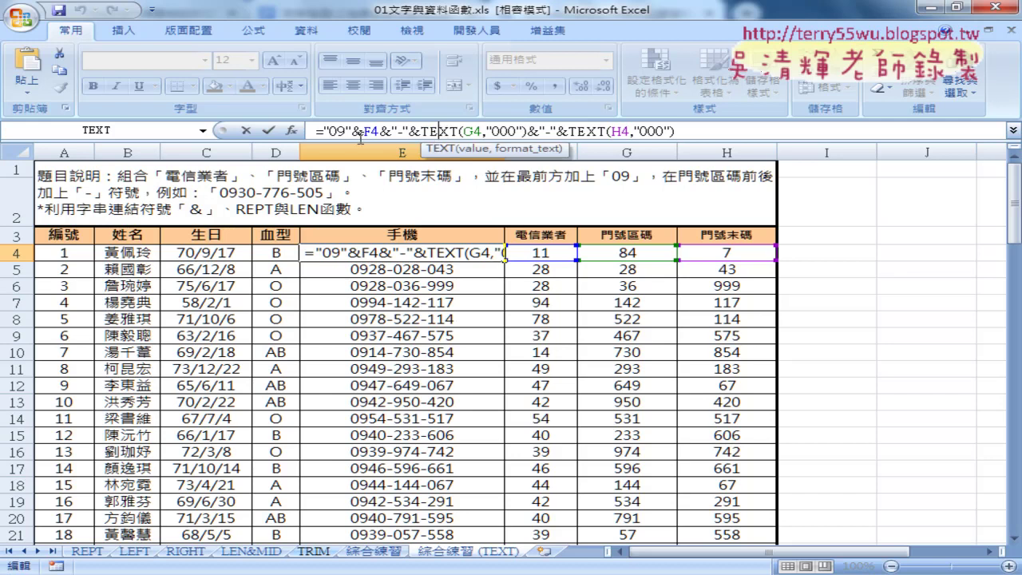
pyautogui.click(292, 130)
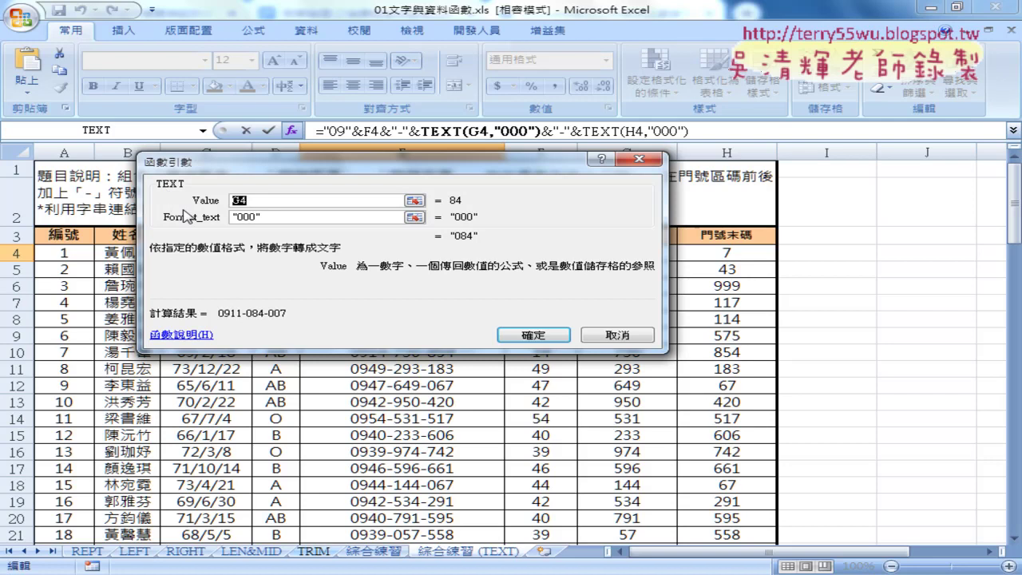
pyautogui.click(627, 336)
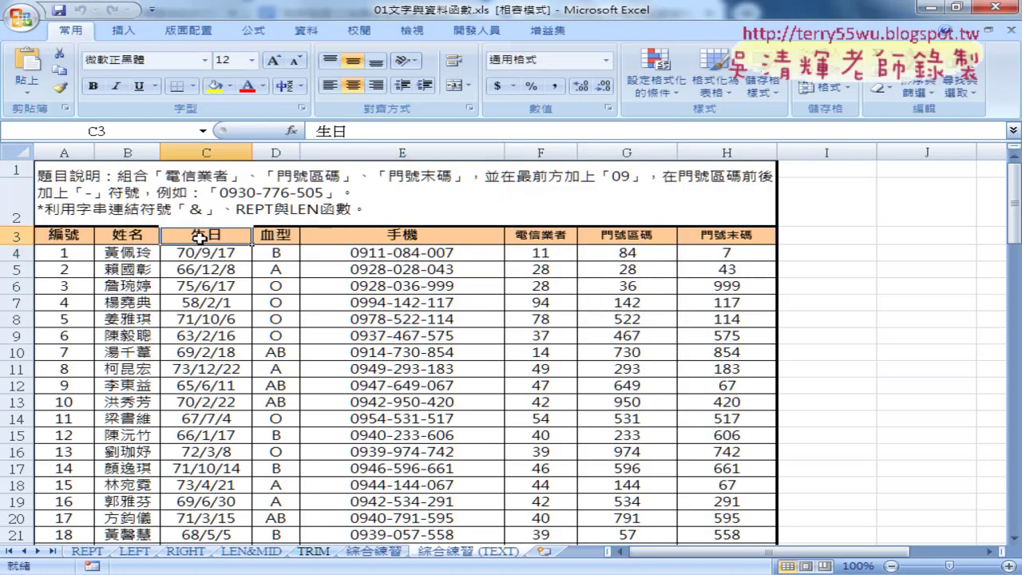
pyautogui.moveTo(200, 236); pyautogui.dragTo(186, 411)
pyautogui.click(204, 250)
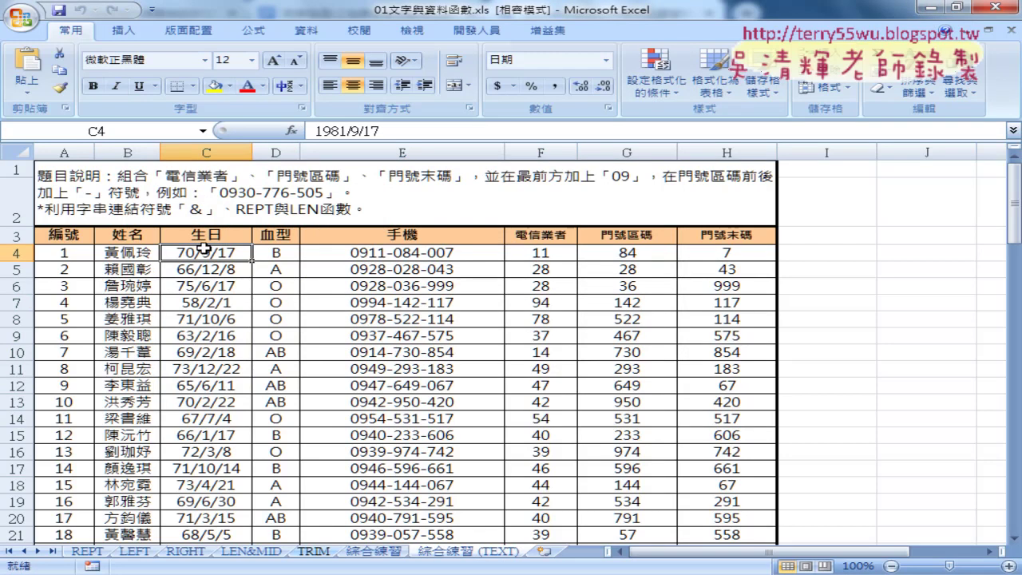
pyautogui.click(206, 148)
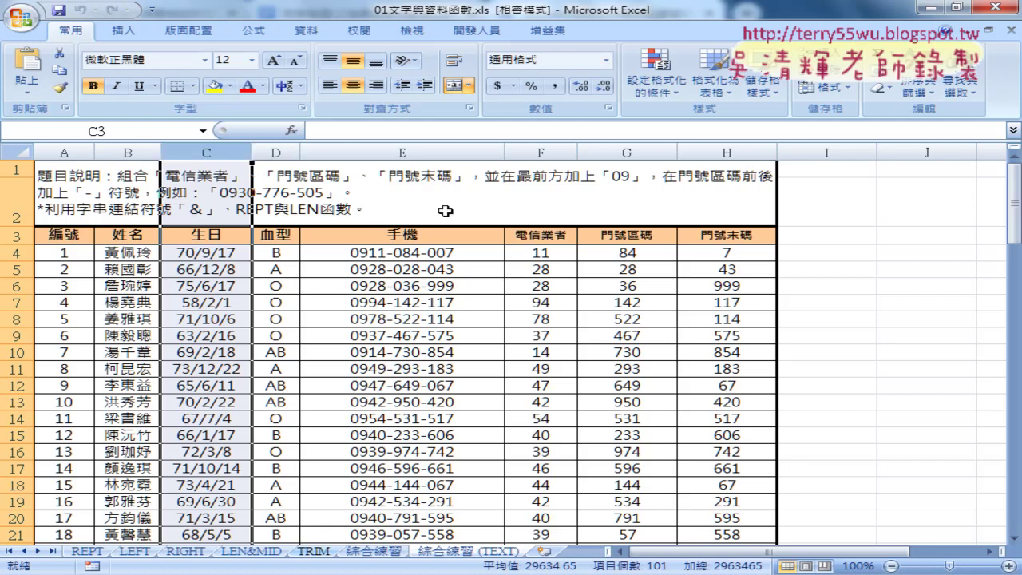
pyautogui.click(831, 244)
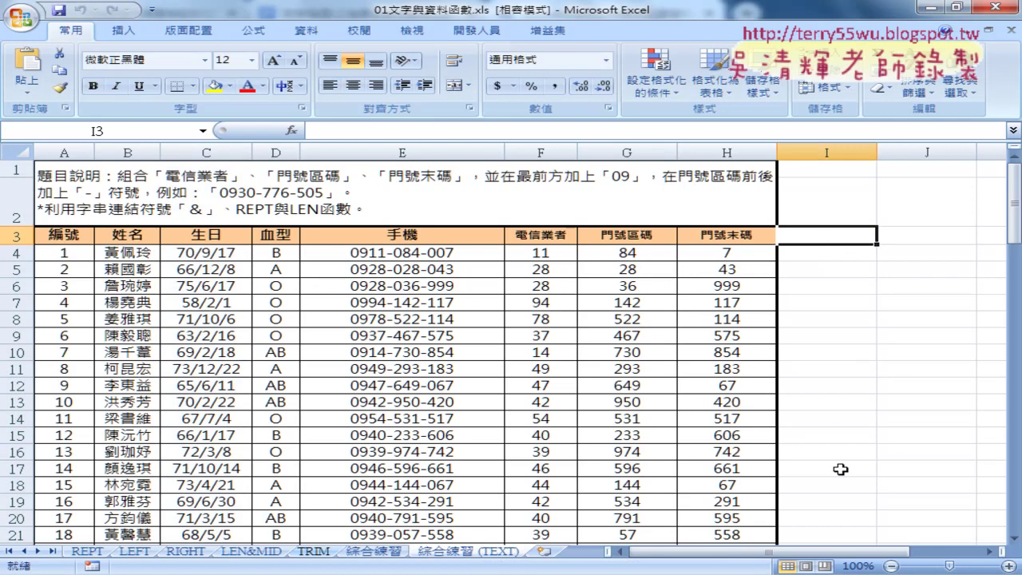
# - Switch the input method to 新注音 and keep its standard Zhuyin keyboard layout
pyautogui.click(854, 574)
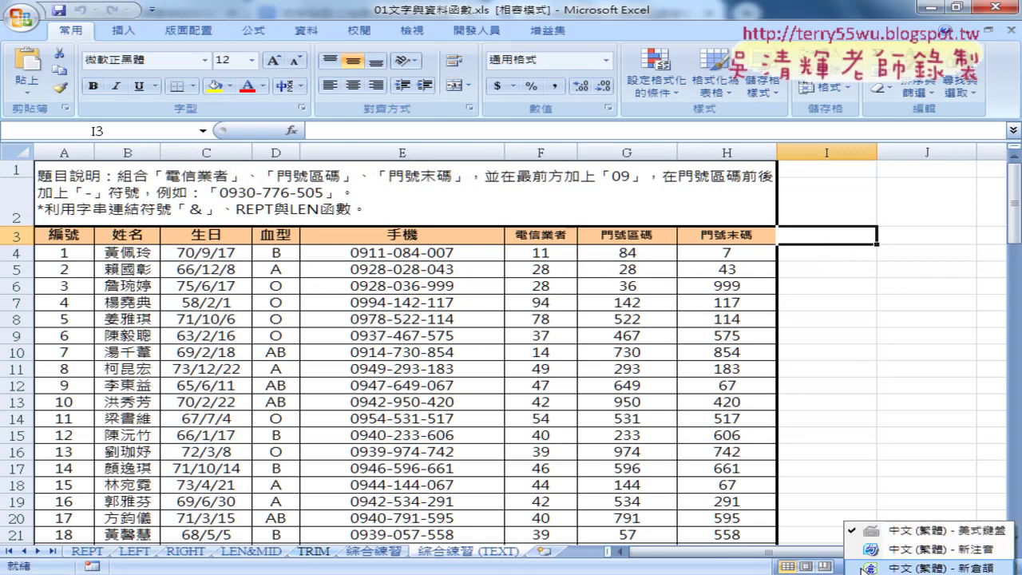
pyautogui.click(867, 568)
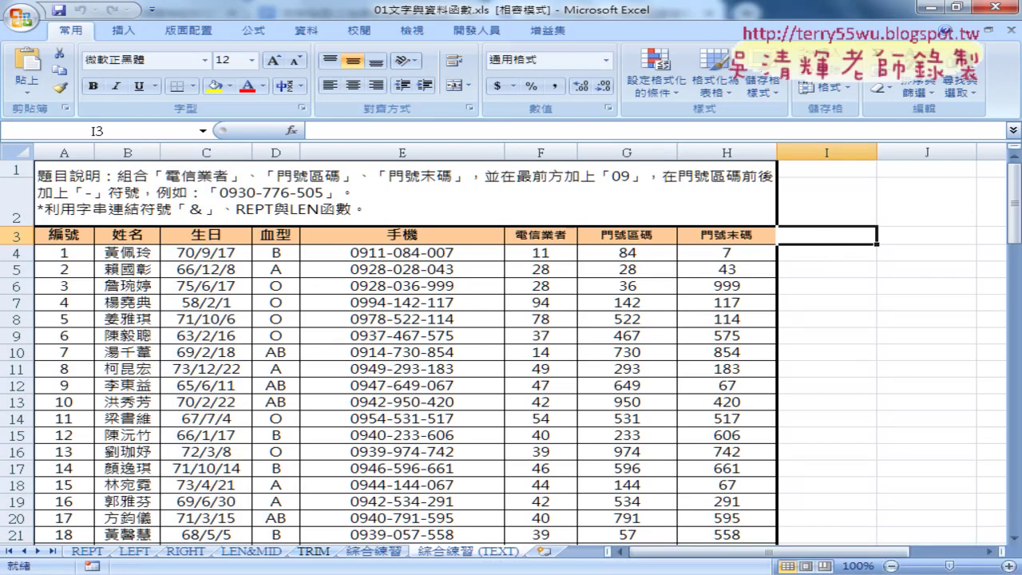
pyautogui.click(809, 238)
pyautogui.write('s')
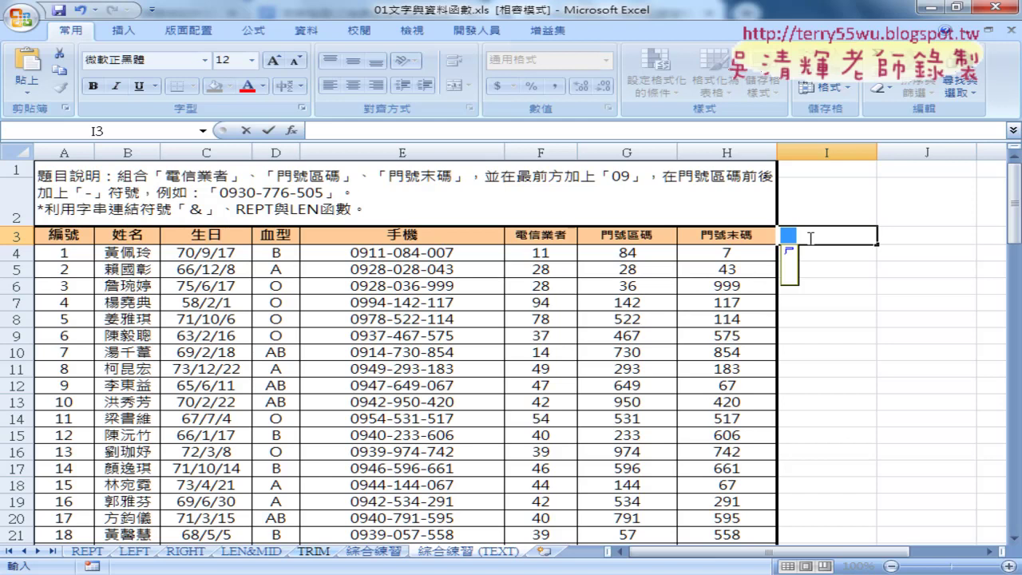
pyautogui.rightClick(799, 568)
pyautogui.click(831, 518)
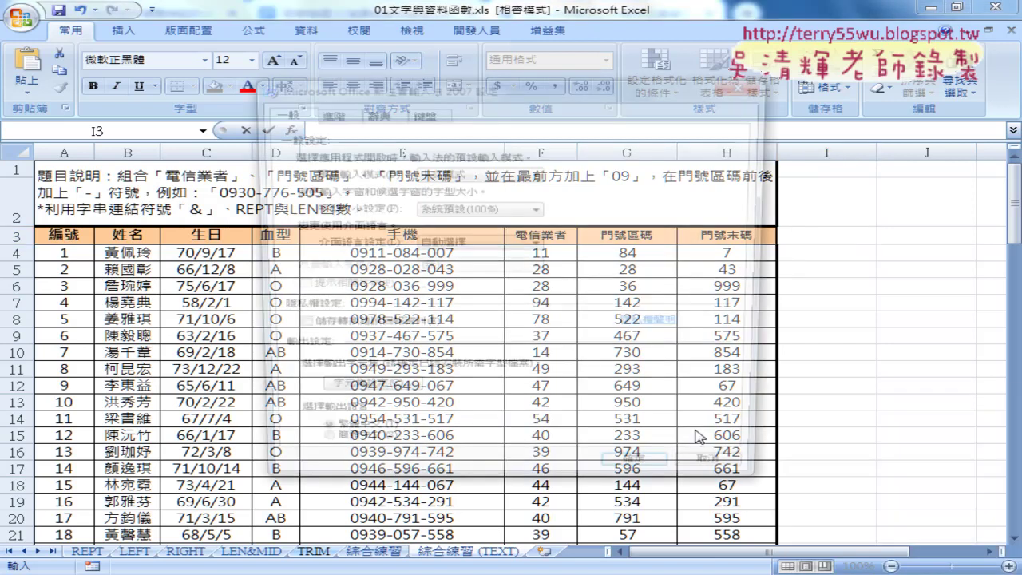
pyautogui.click(431, 116)
pyautogui.click(429, 203)
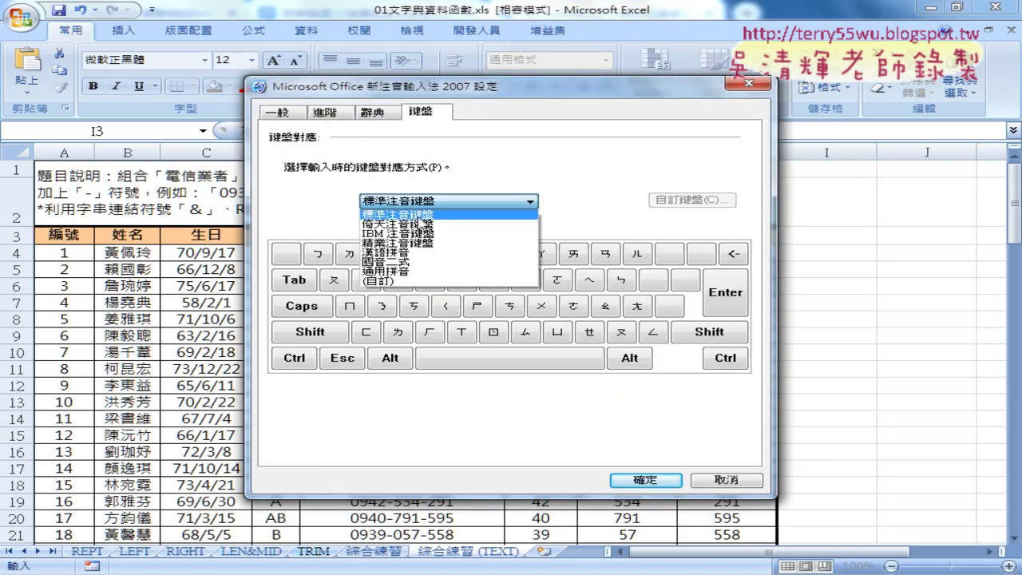
pyautogui.click(403, 214)
pyautogui.click(630, 479)
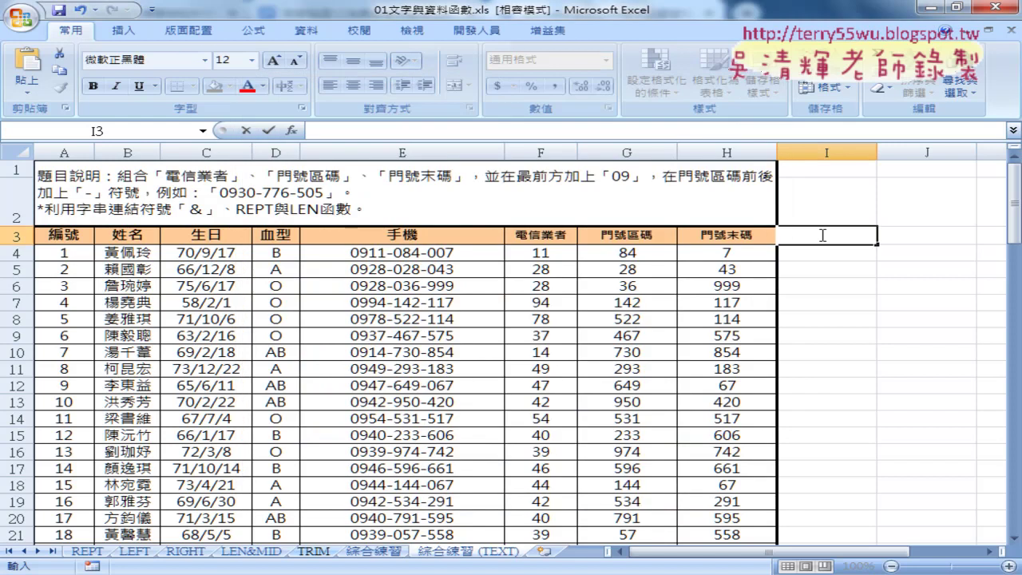
# - Enter the heading 年次 in cell I3
pyautogui.write('ㄋ')
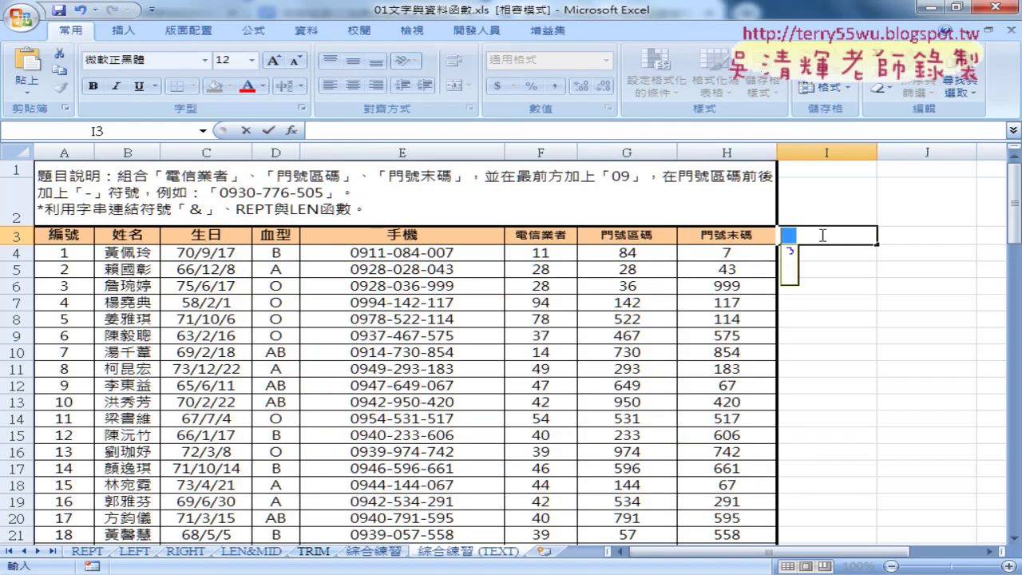
pyautogui.write('一ㄢˊ')
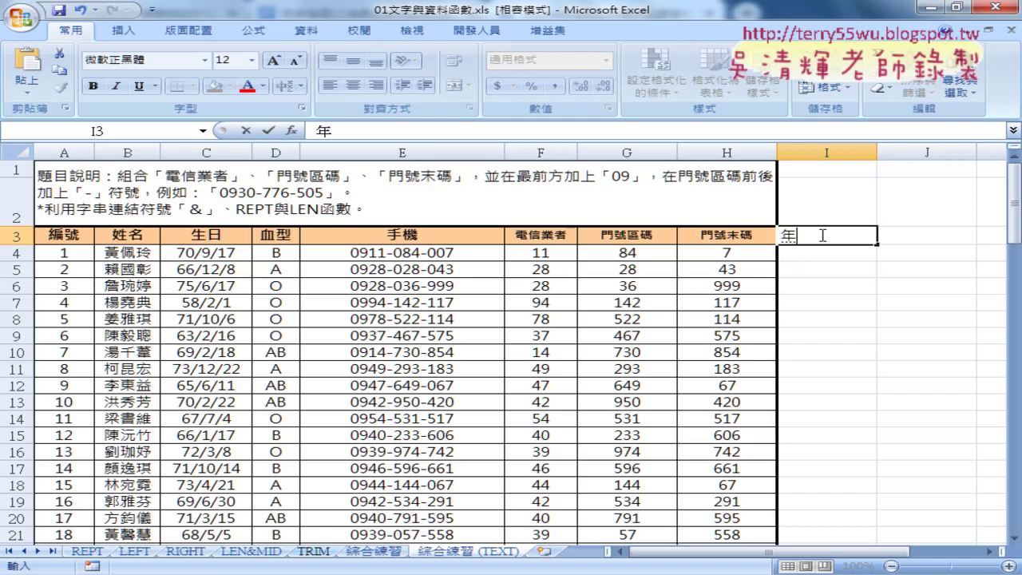
pyautogui.write('ㄘˋ')
pyautogui.press('Return')
pyautogui.press('Return')
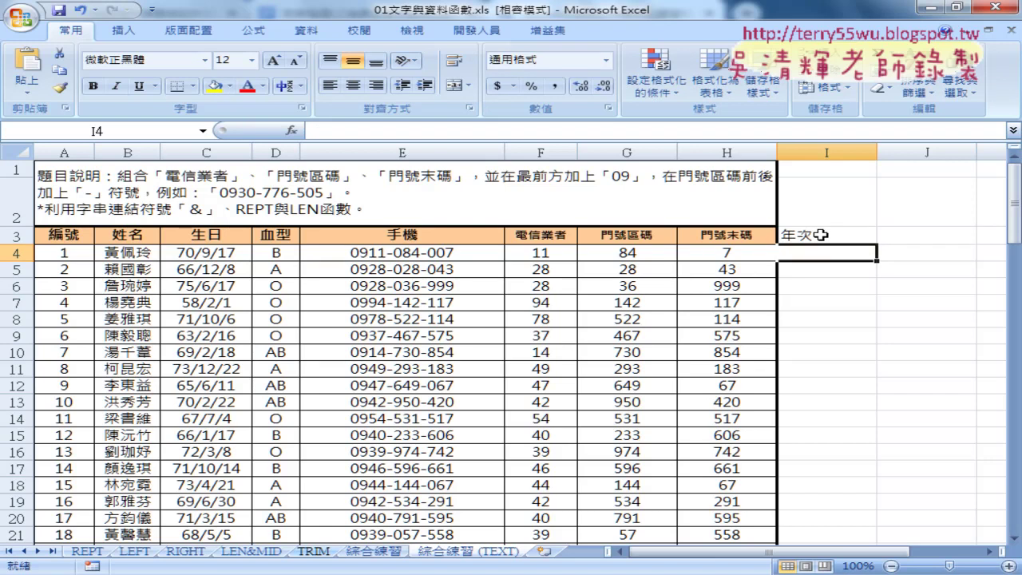
pyautogui.click(821, 235)
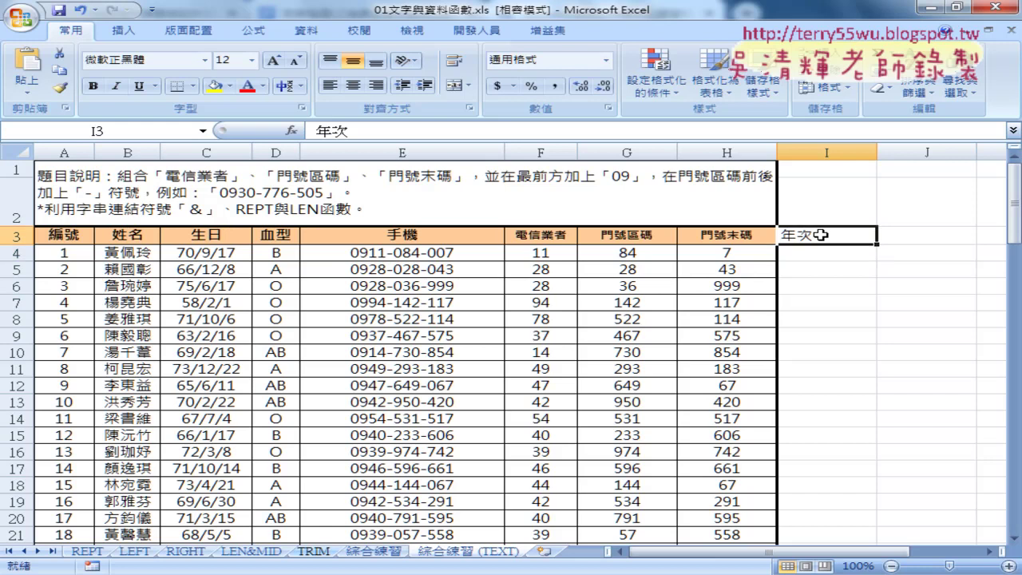
# - Use Format Painter to copy H3's orange 門號末碼 header style onto I3
pyautogui.click(726, 235)
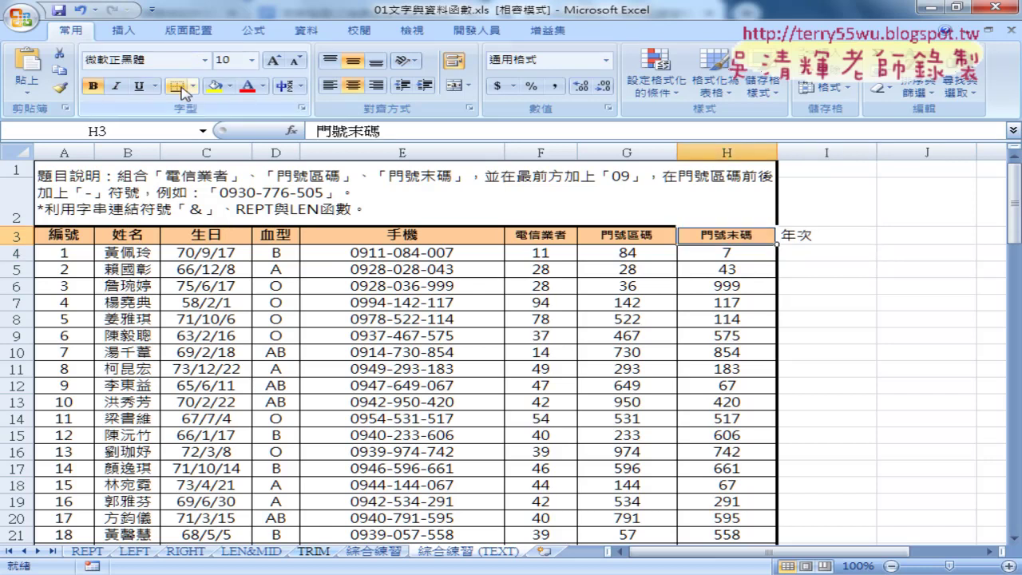
pyautogui.click(60, 88)
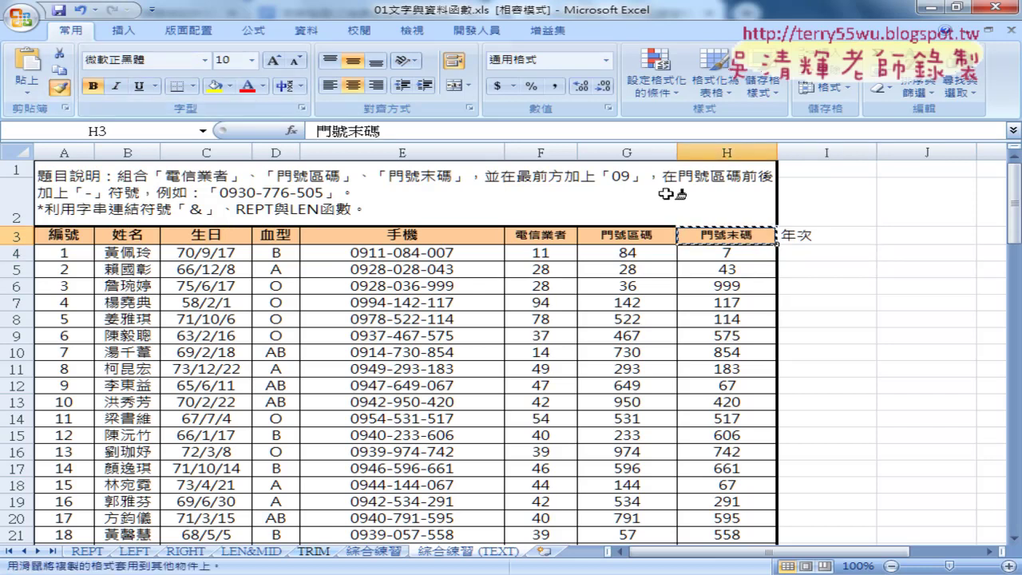
pyautogui.click(833, 242)
pyautogui.click(867, 254)
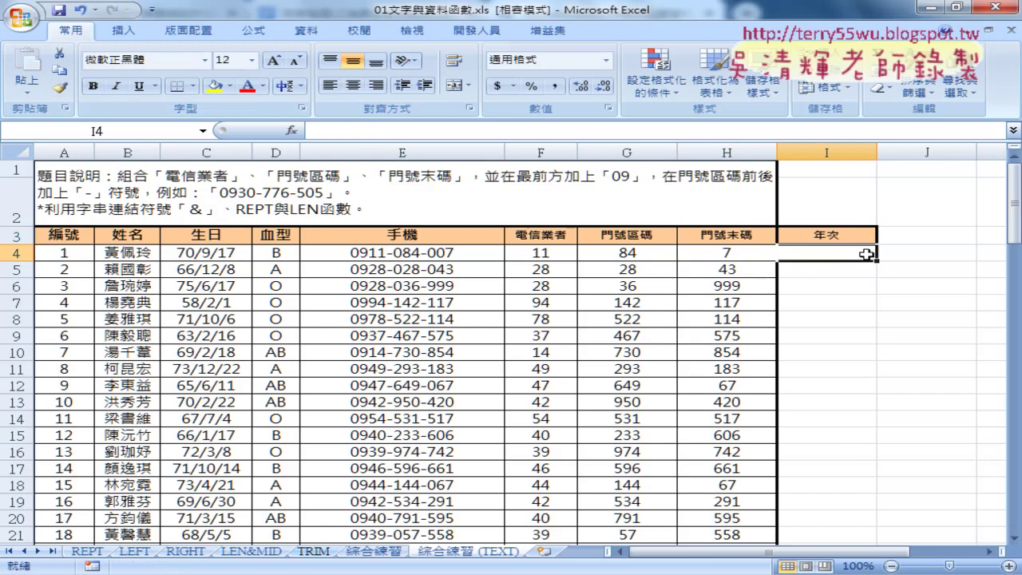
pyautogui.click(200, 259)
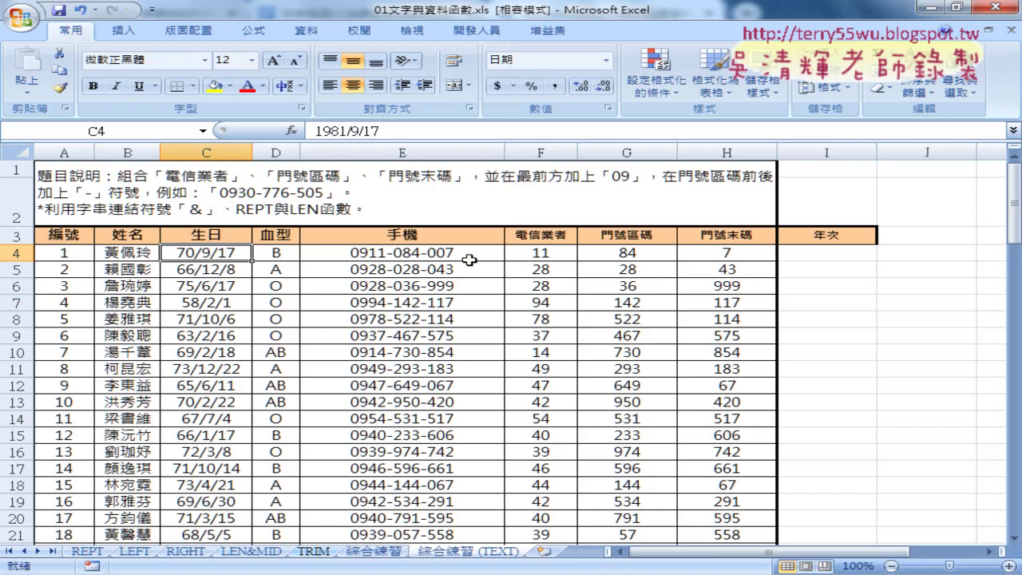
pyautogui.click(834, 255)
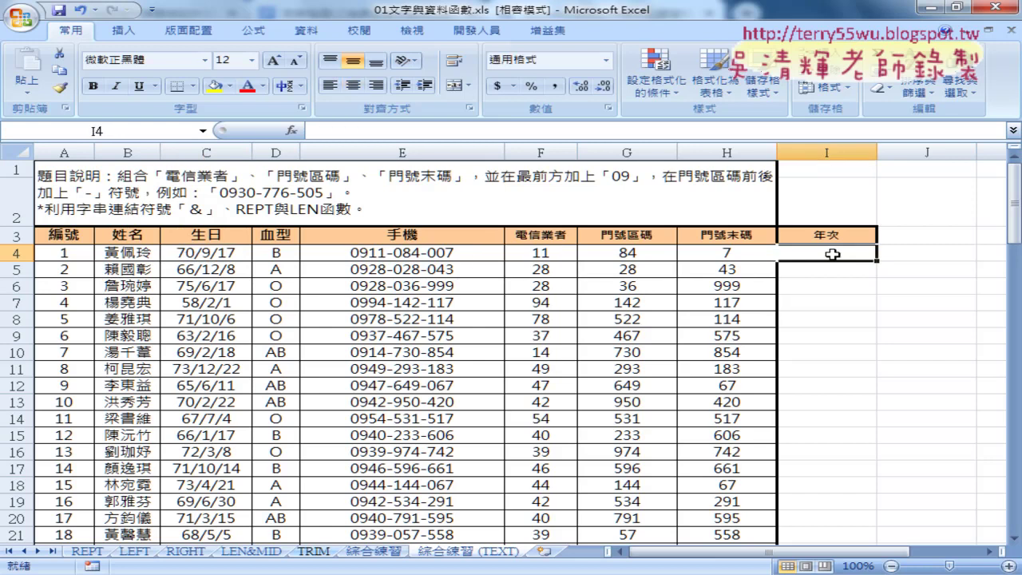
# - Insert LEFT from the text functions into I4 with Text C4 and Num_chars 2
pyautogui.click(291, 130)
pyautogui.click(362, 191)
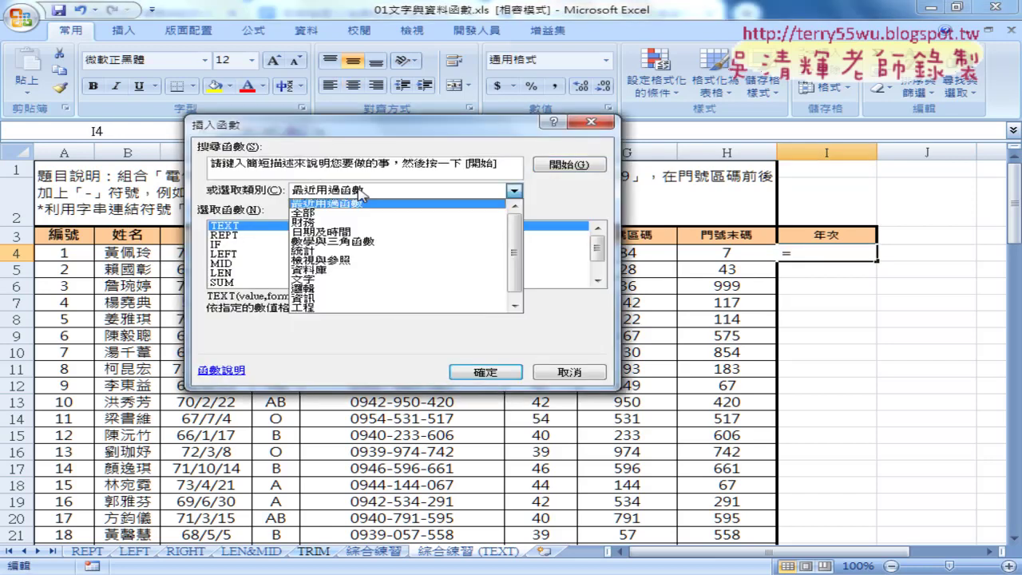
pyautogui.click(360, 279)
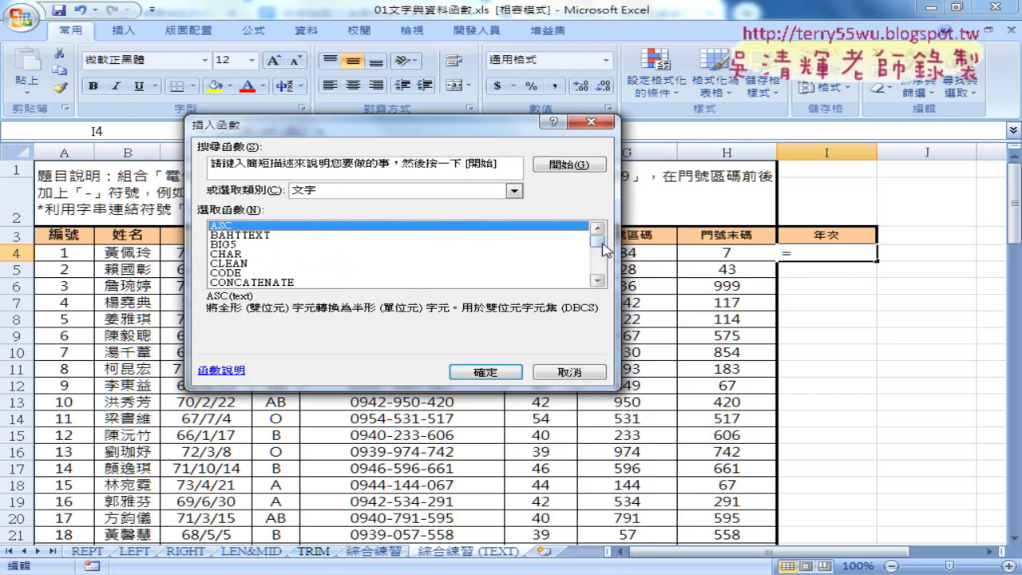
pyautogui.scroll(-3, 599, 254)
pyautogui.click(301, 254)
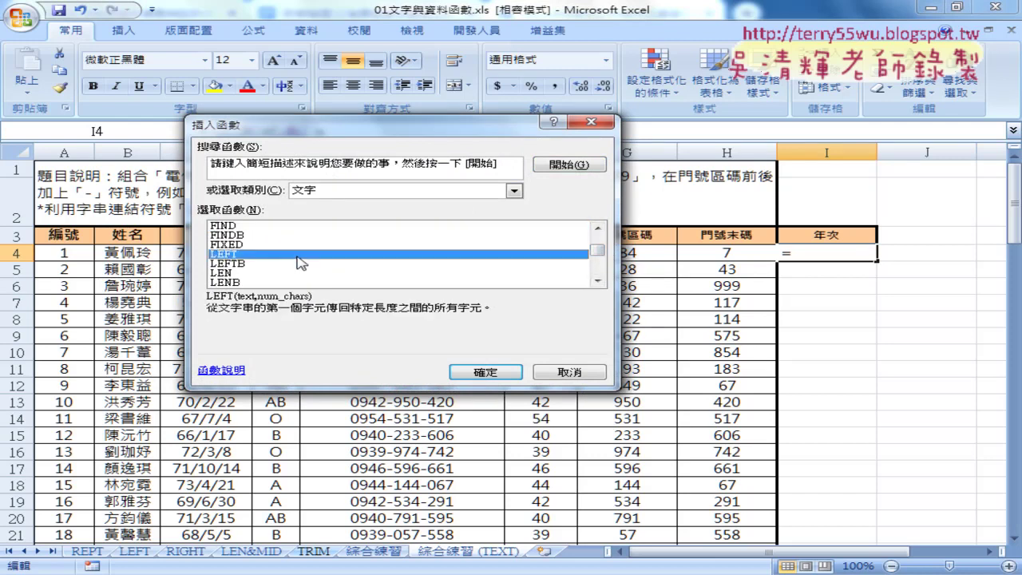
pyautogui.click(473, 372)
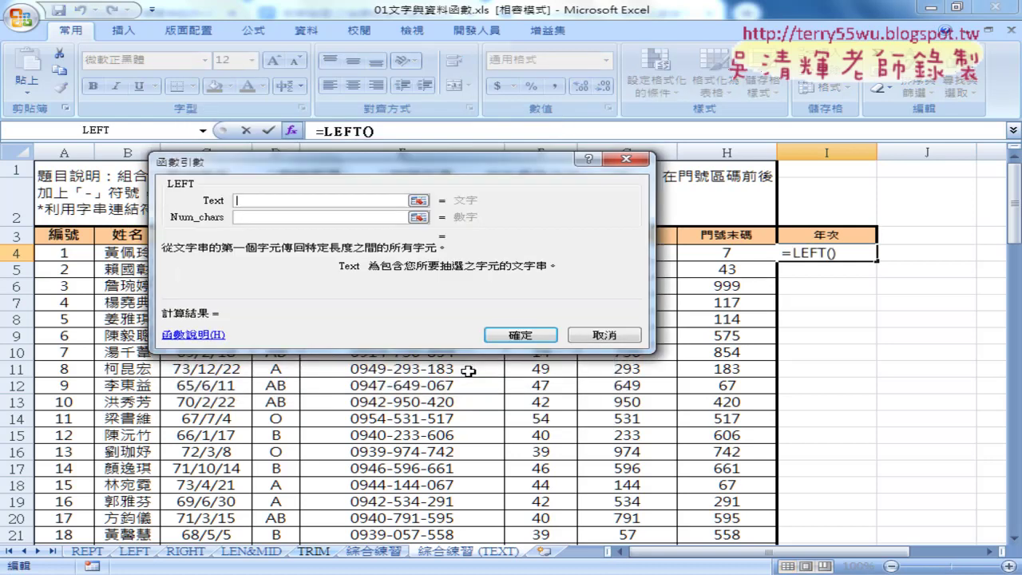
pyautogui.moveTo(343, 175); pyautogui.dragTo(579, 280)
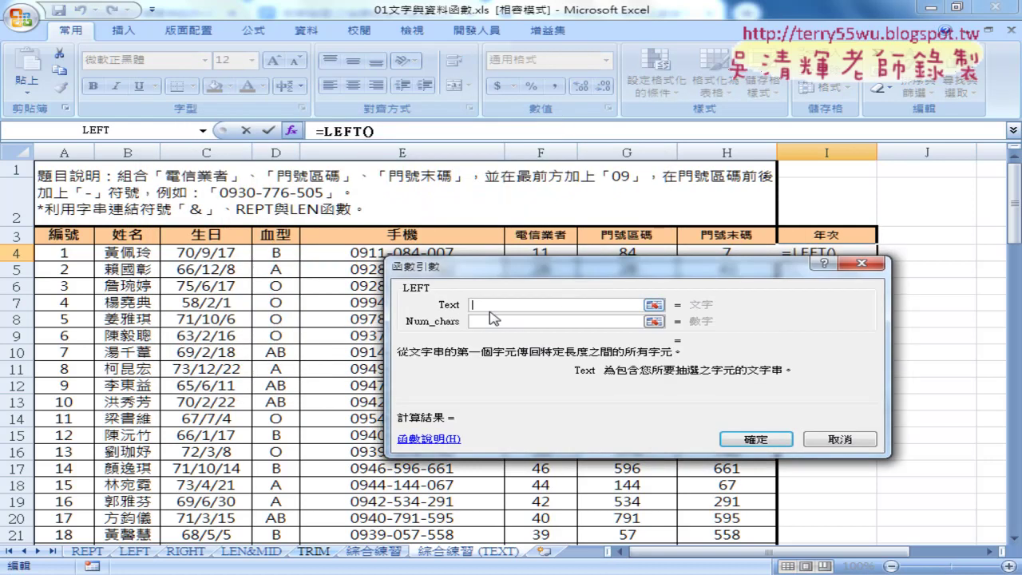
pyautogui.click(215, 254)
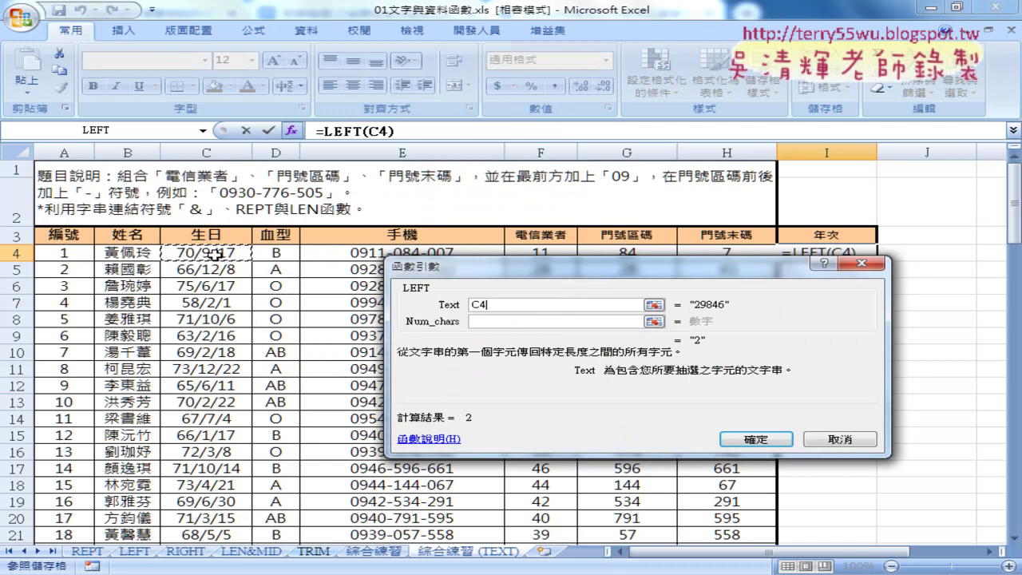
pyautogui.click(488, 321)
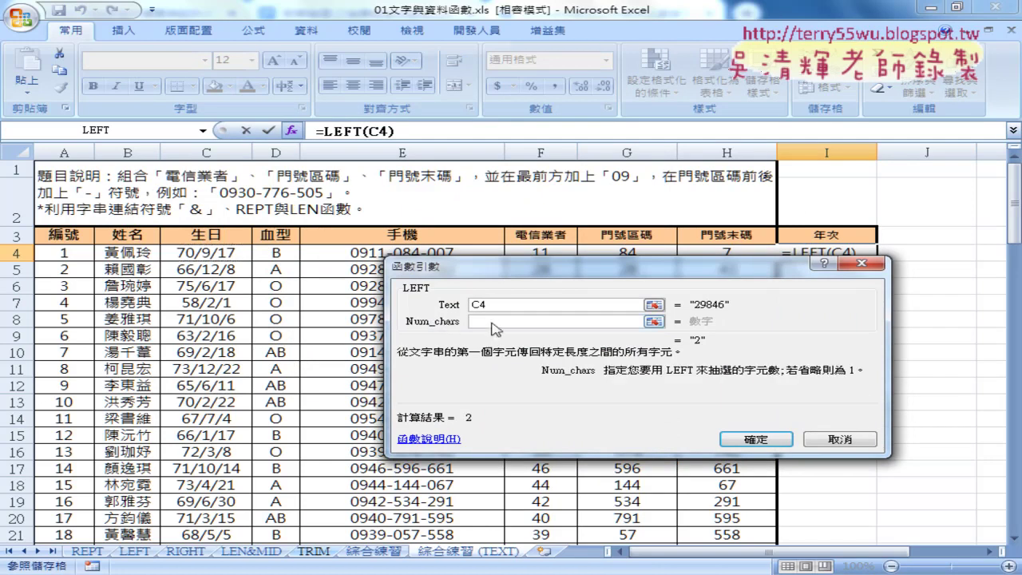
pyautogui.write('2')
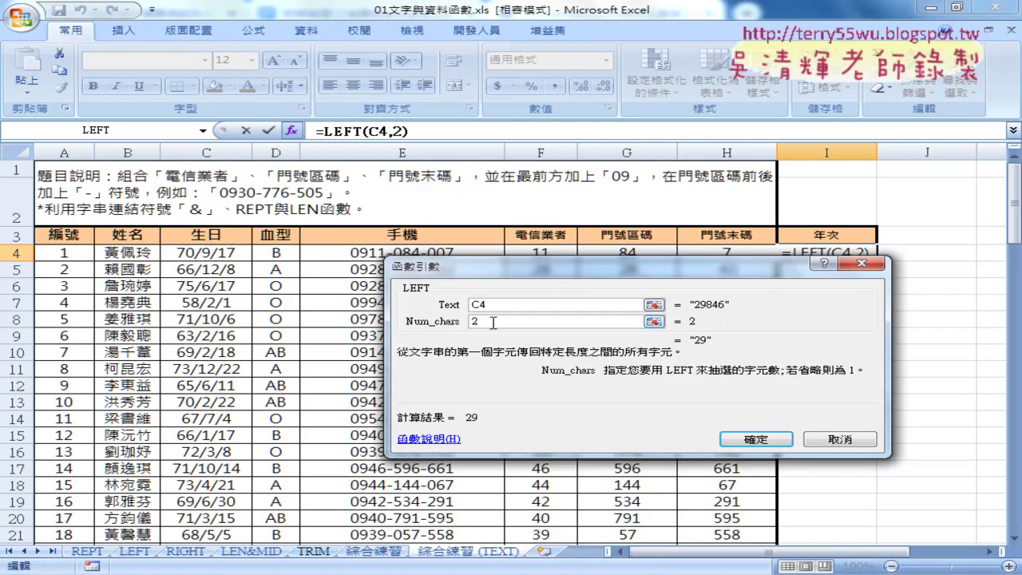
pyautogui.click(756, 439)
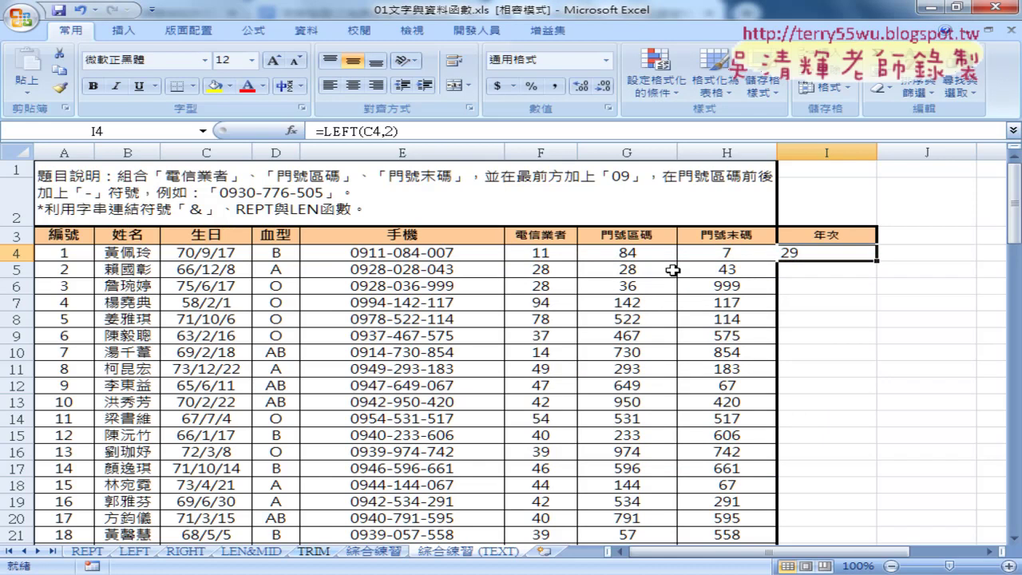
pyautogui.click(350, 132)
# - Reopen the Function Arguments dialog for I4's =LEFT(C4,2) formula
pyautogui.click(291, 130)
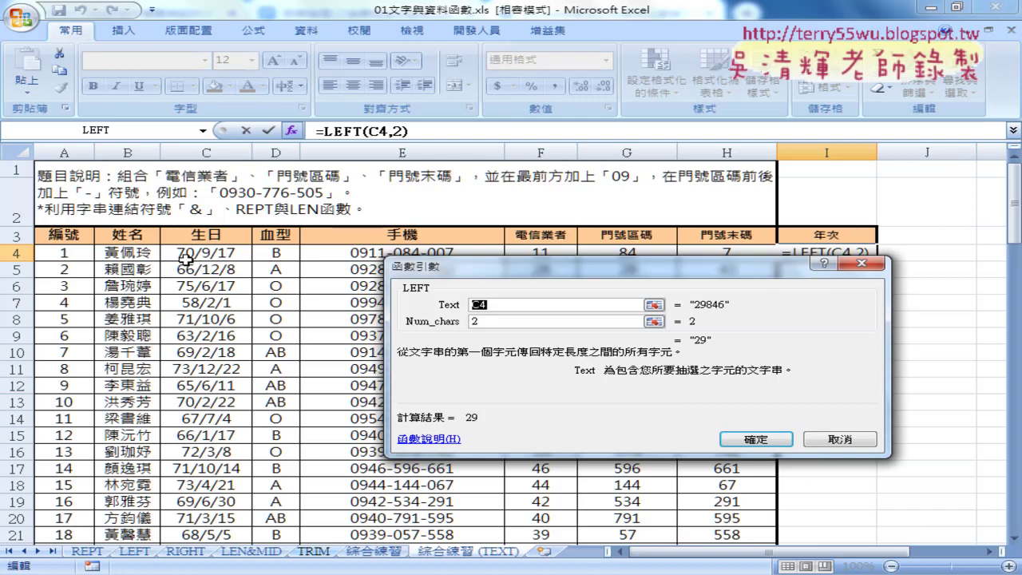
# - Cancel the LEFT arguments, clear cell I4, and select the birthday in C4
pyautogui.click(840, 438)
pyautogui.click(841, 437)
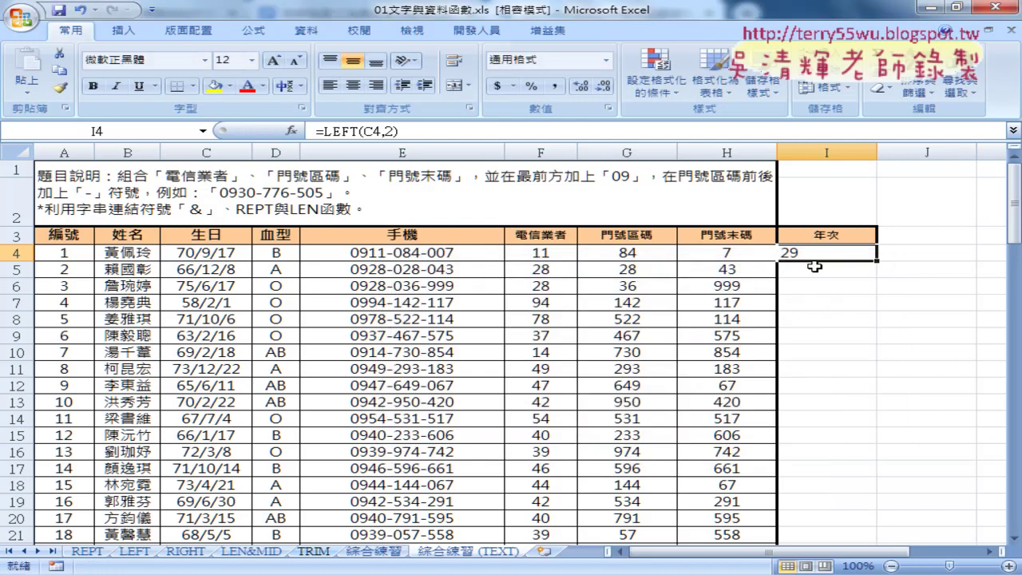
pyautogui.press('Delete')
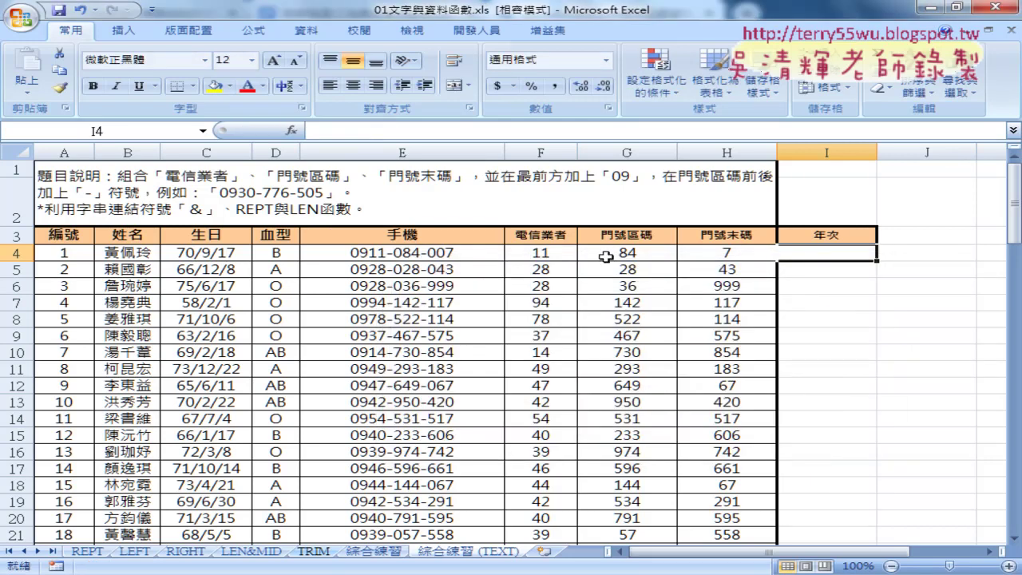
pyautogui.click(212, 253)
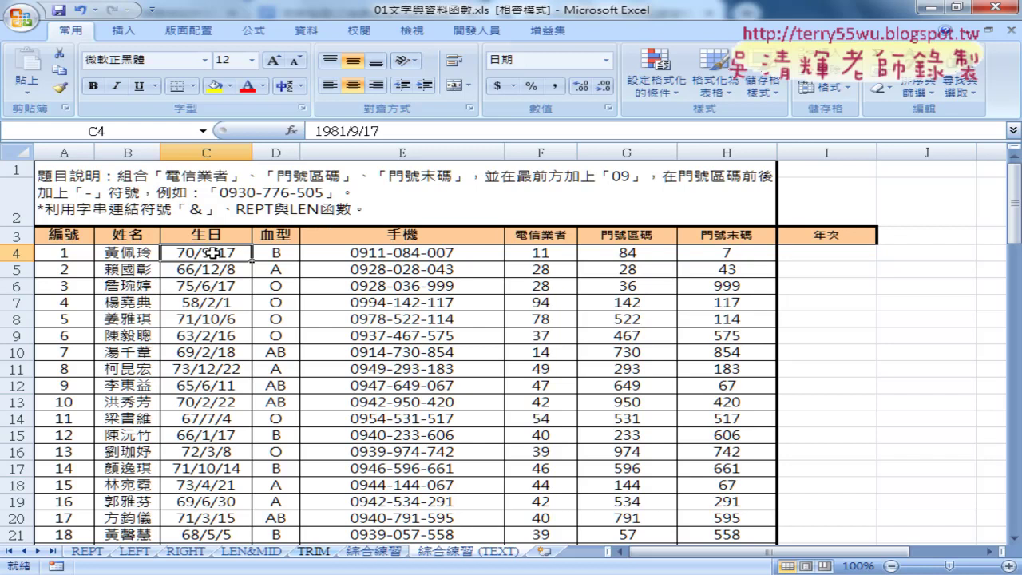
# - Copy C4's custom format code [$-404]e/m/d;@ from Format Cells, leaving the format unchanged
pyautogui.rightClick(214, 252)
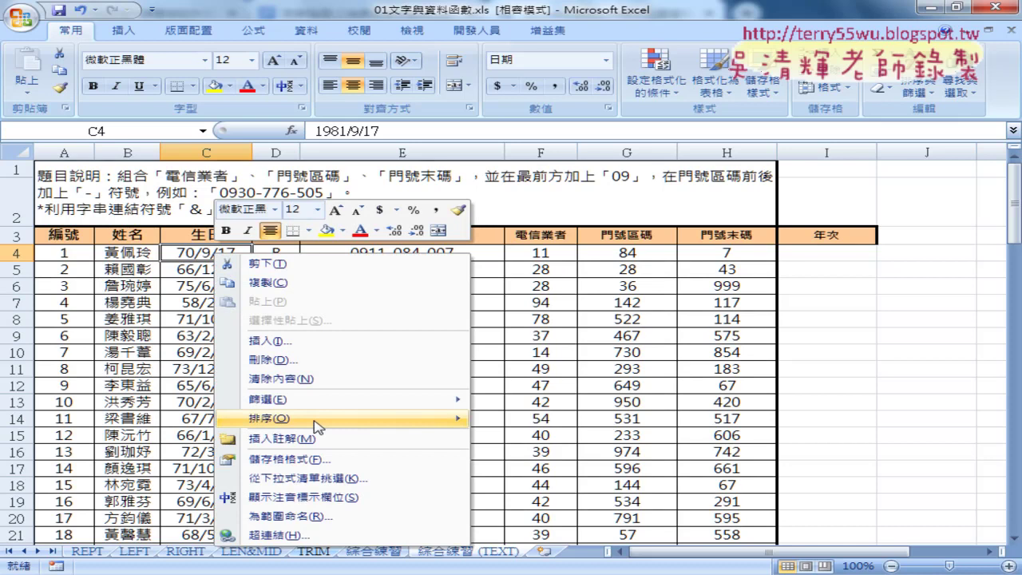
pyautogui.click(324, 461)
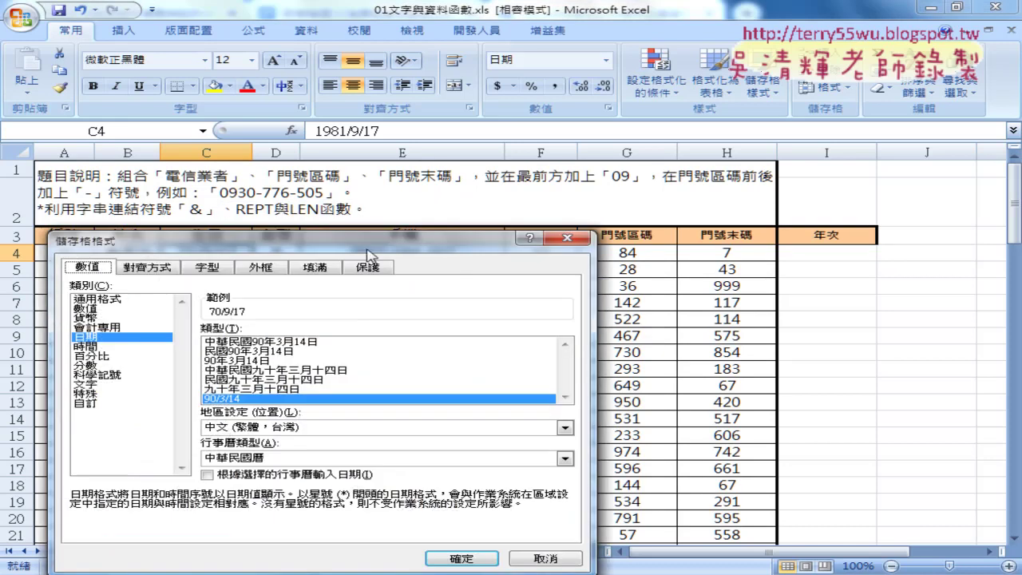
pyautogui.moveTo(371, 247); pyautogui.dragTo(652, 104)
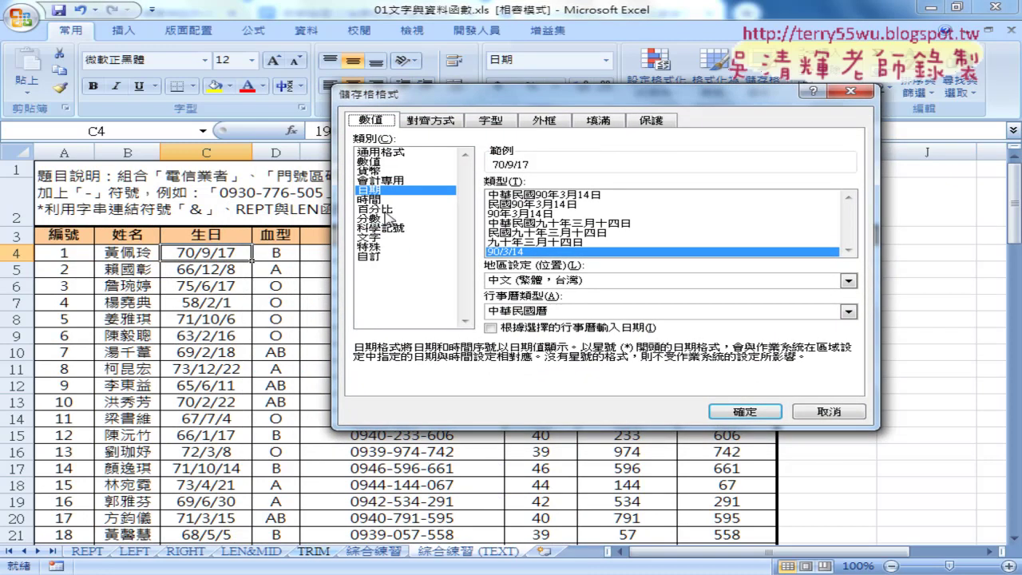
pyautogui.click(373, 258)
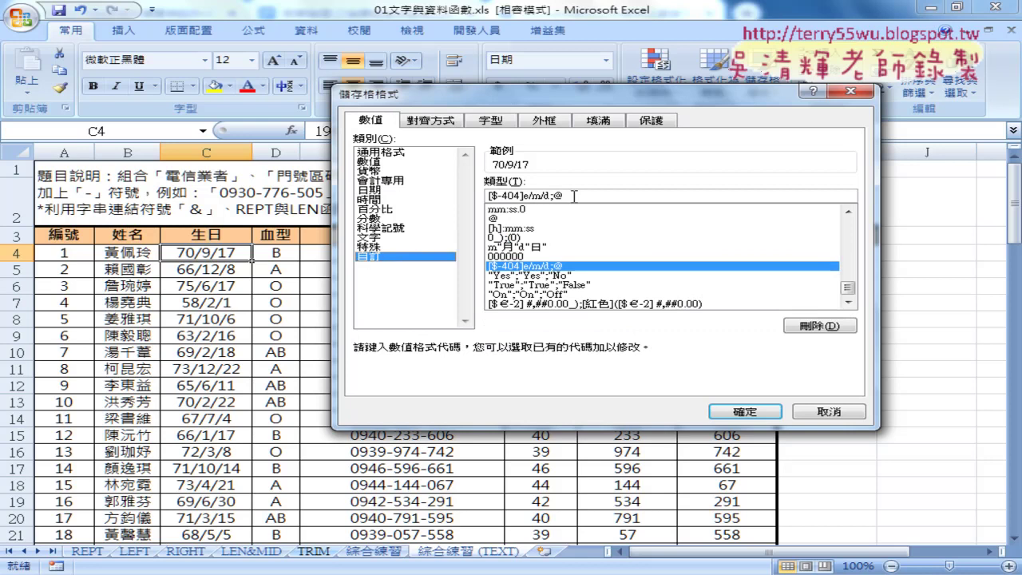
pyautogui.moveTo(574, 195); pyautogui.dragTo(474, 197)
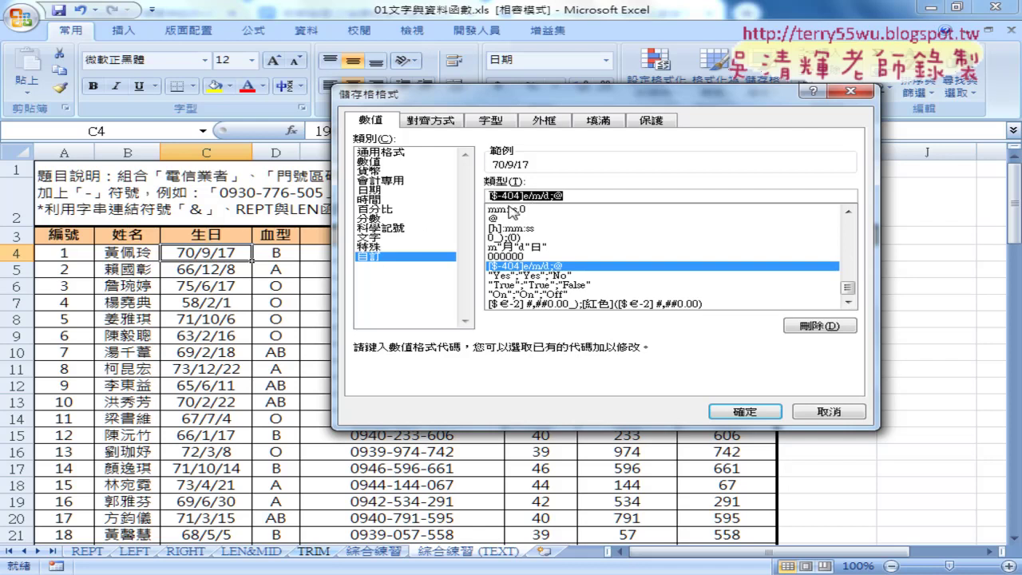
pyautogui.rightClick(517, 196)
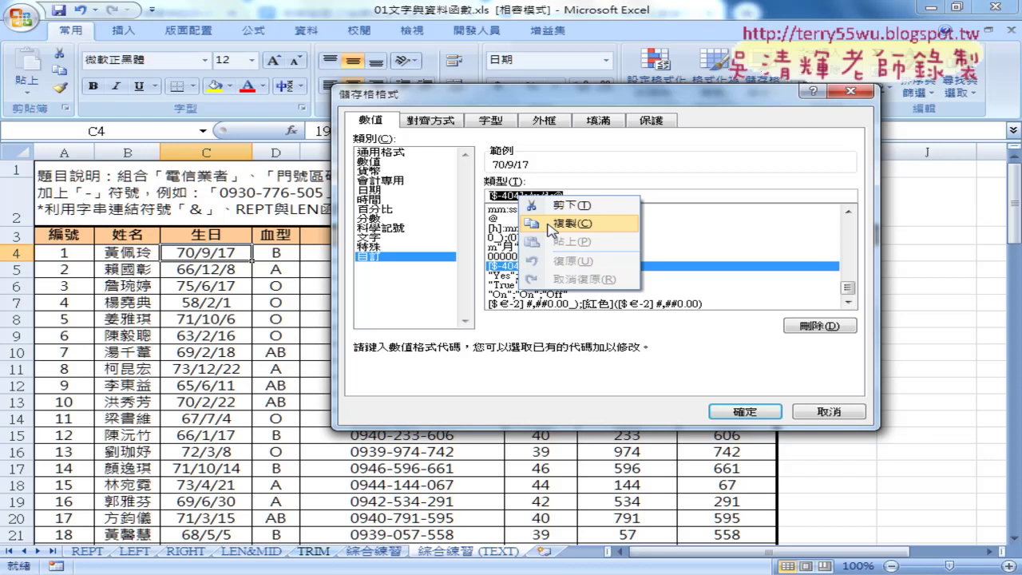
pyautogui.click(552, 229)
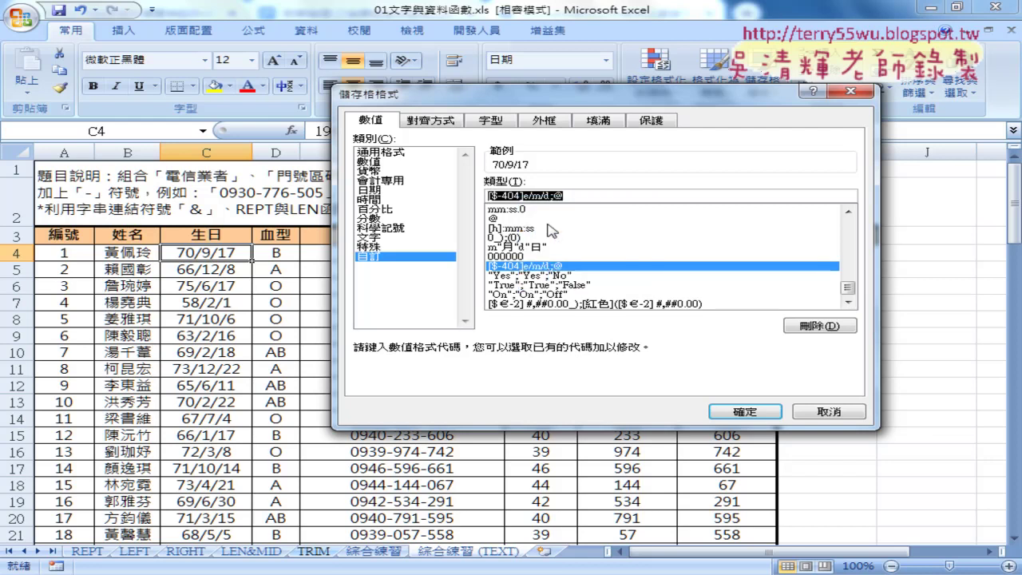
pyautogui.click(829, 412)
# - Choose the TEXT function for cell I4 in the Insert Function dialog
pyautogui.click(837, 251)
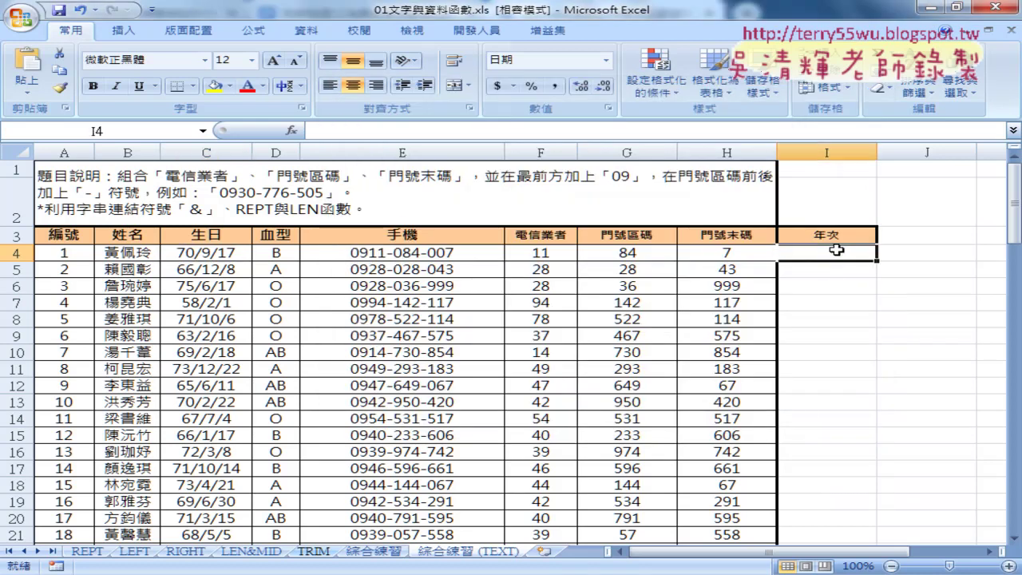
pyautogui.click(292, 130)
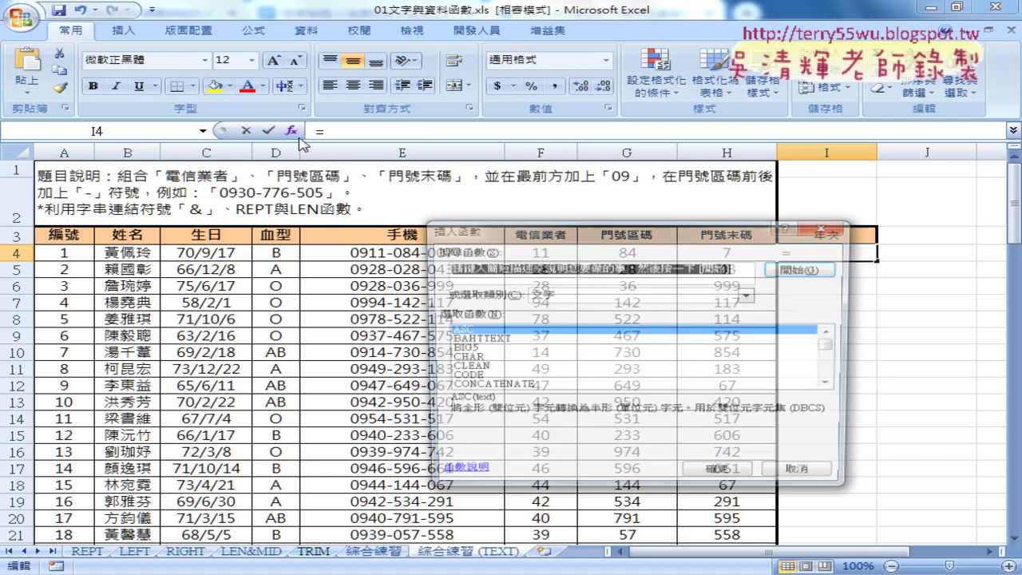
pyautogui.moveTo(514, 239); pyautogui.dragTo(365, 121)
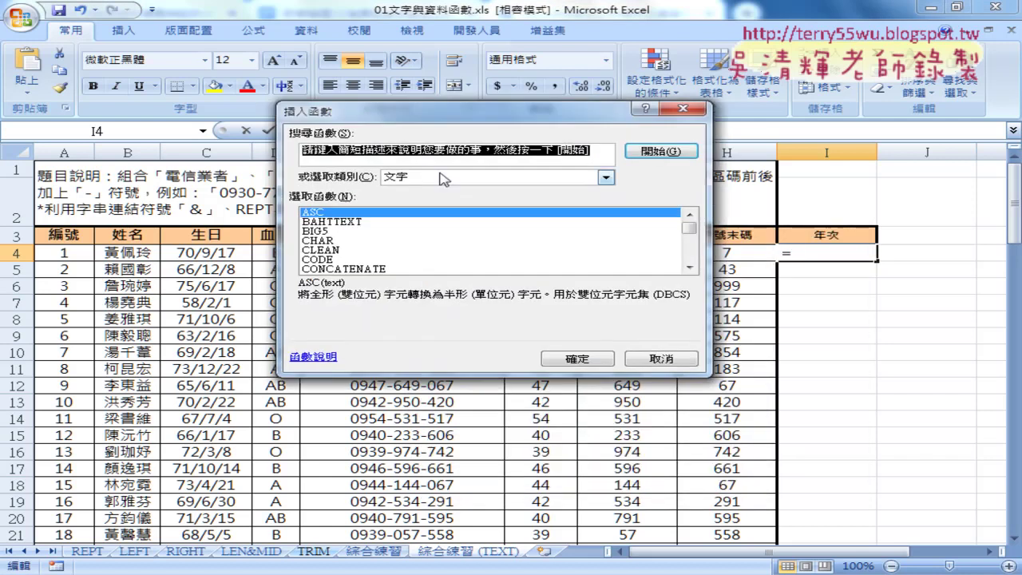
pyautogui.moveTo(688, 228); pyautogui.dragTo(689, 258)
pyautogui.click(483, 251)
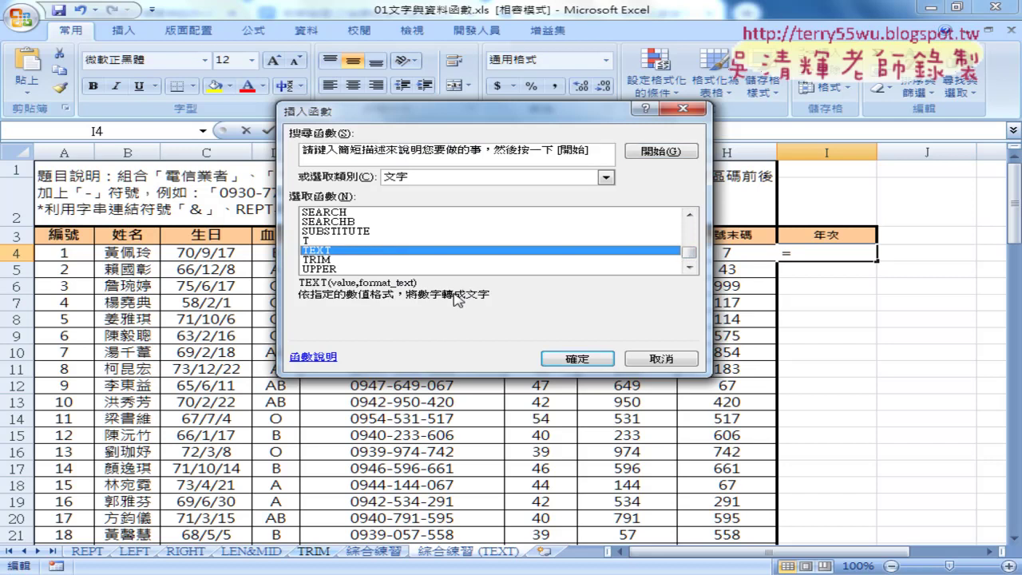
pyautogui.click(551, 355)
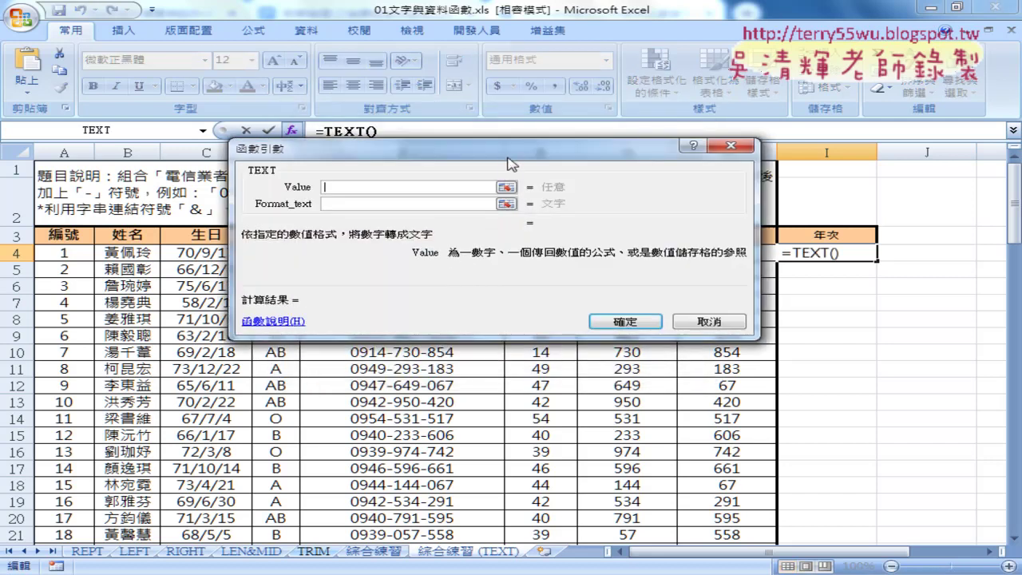
pyautogui.moveTo(511, 164); pyautogui.dragTo(510, 297)
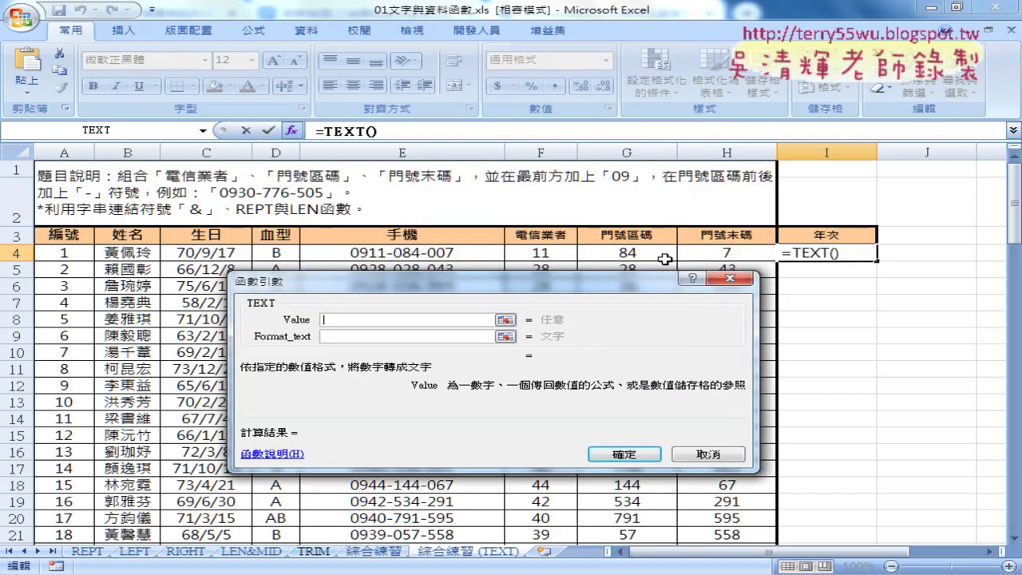
# - Set TEXT's Value to C4 and Format_text to '[$-404]e/m/d;@', so I4 shows 70/9/17
pyautogui.click(205, 253)
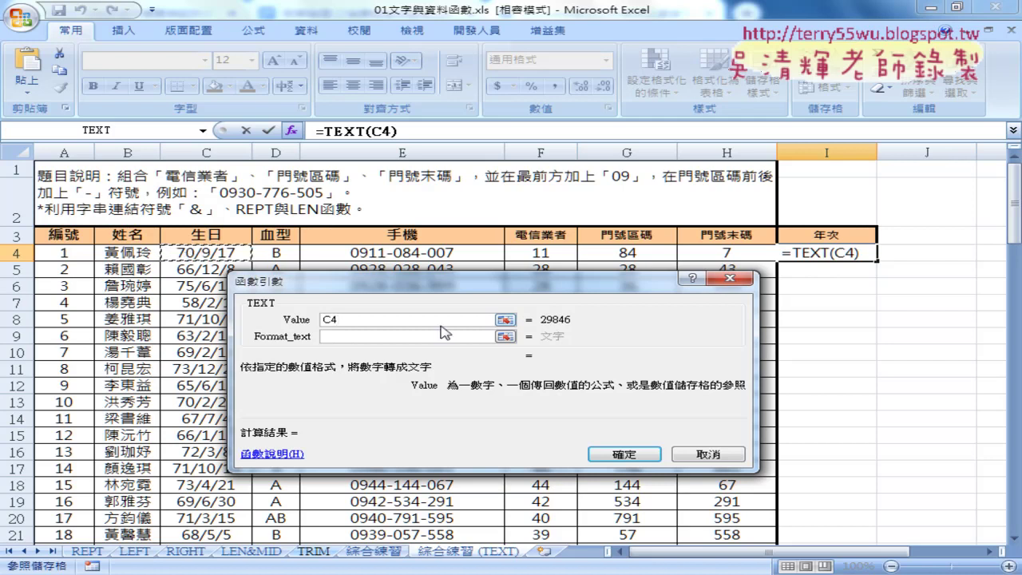
pyautogui.click(369, 336)
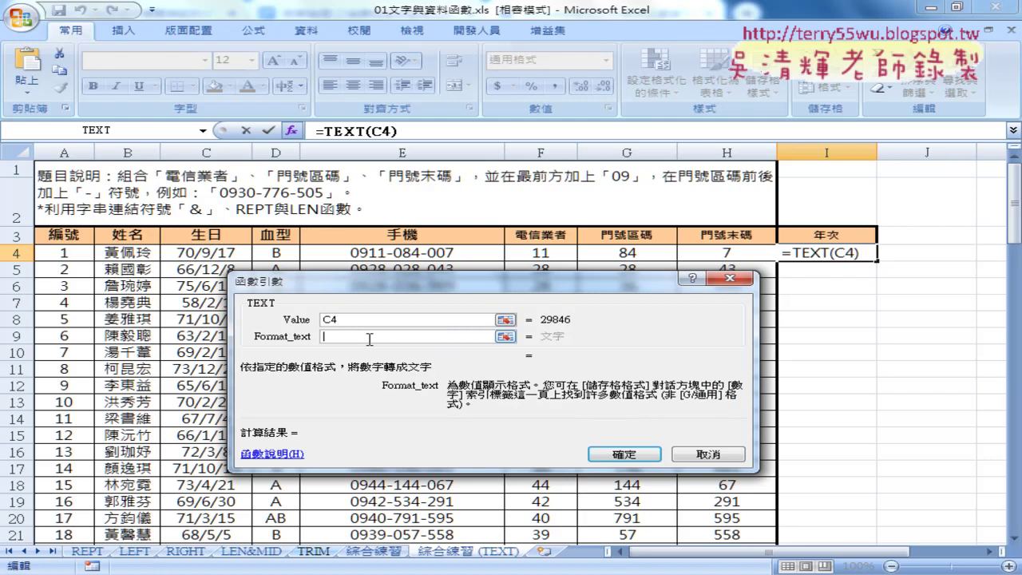
pyautogui.write('""')
pyautogui.press('Left')
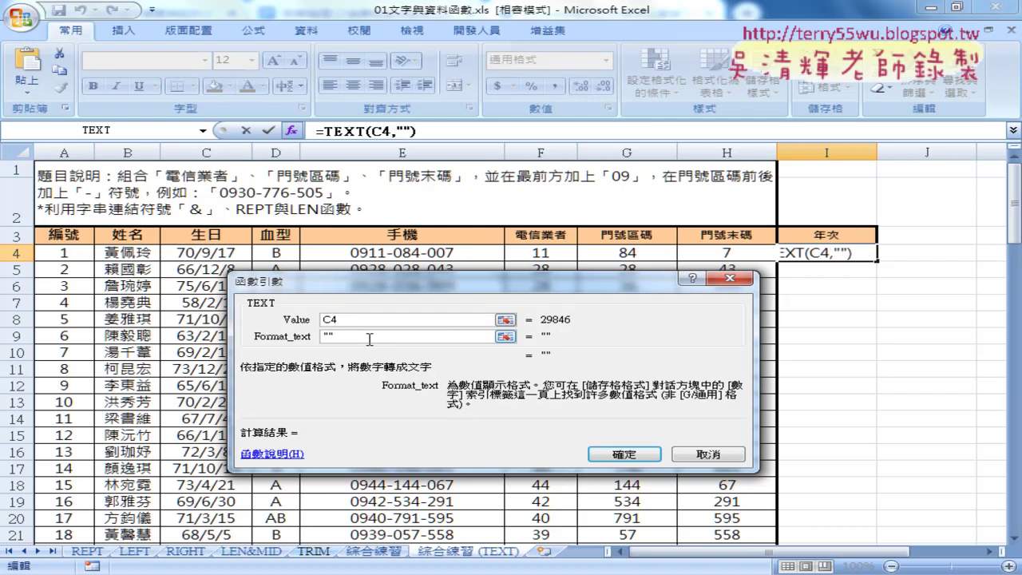
pyautogui.write('[$-404]e/m/d;@')
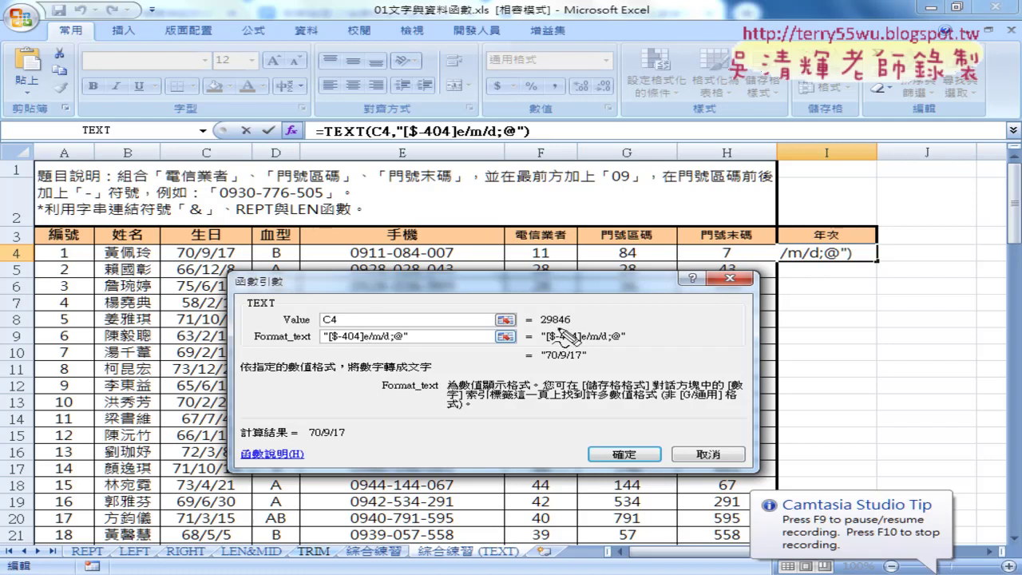
pyautogui.moveTo(540, 325)
pyautogui.mouseDown()
pyautogui.moveTo(609, 343)
pyautogui.moveTo(607, 360)
pyautogui.moveTo(547, 366)
pyautogui.mouseUp()
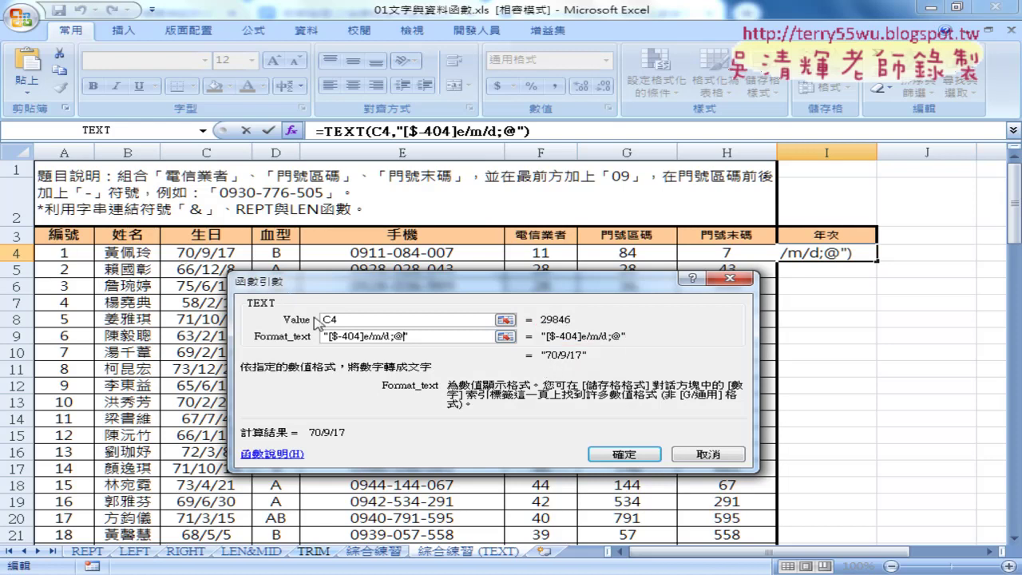
pyautogui.click(643, 455)
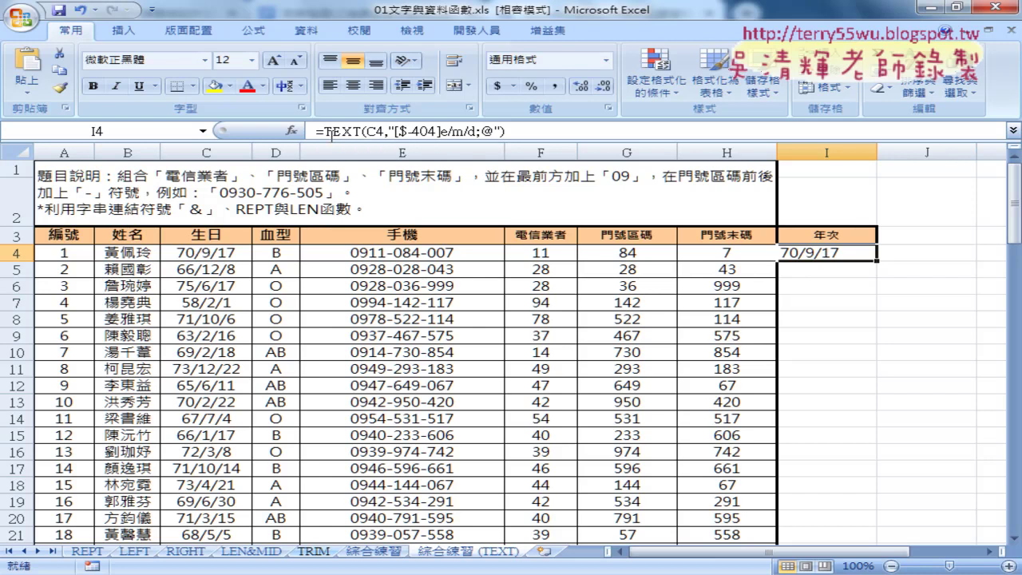
# - Cut the TEXT(C4,...) expression out of I4's formula and insert the LEFT function
pyautogui.moveTo(324, 131); pyautogui.dragTo(523, 130)
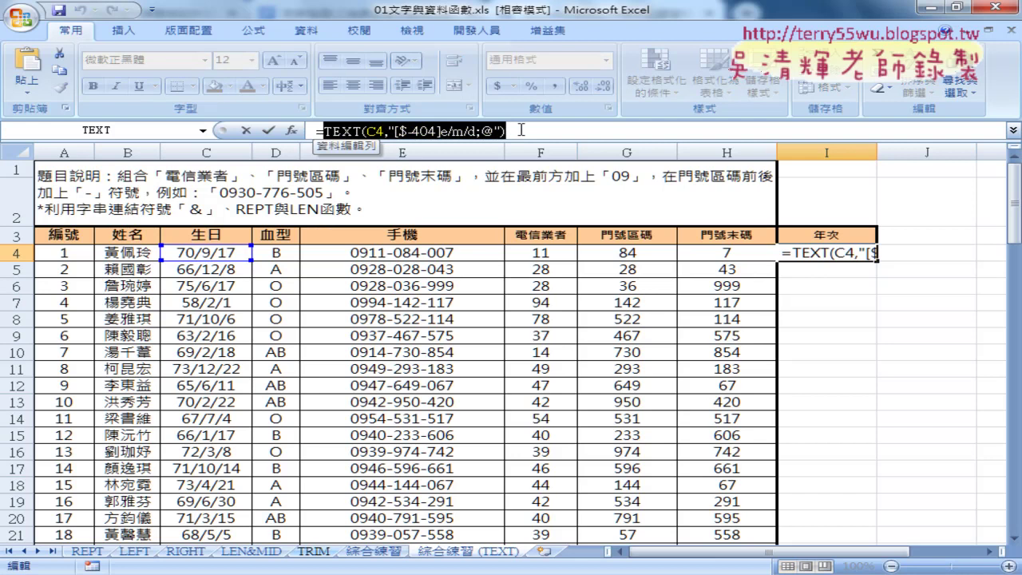
pyautogui.rightClick(357, 130)
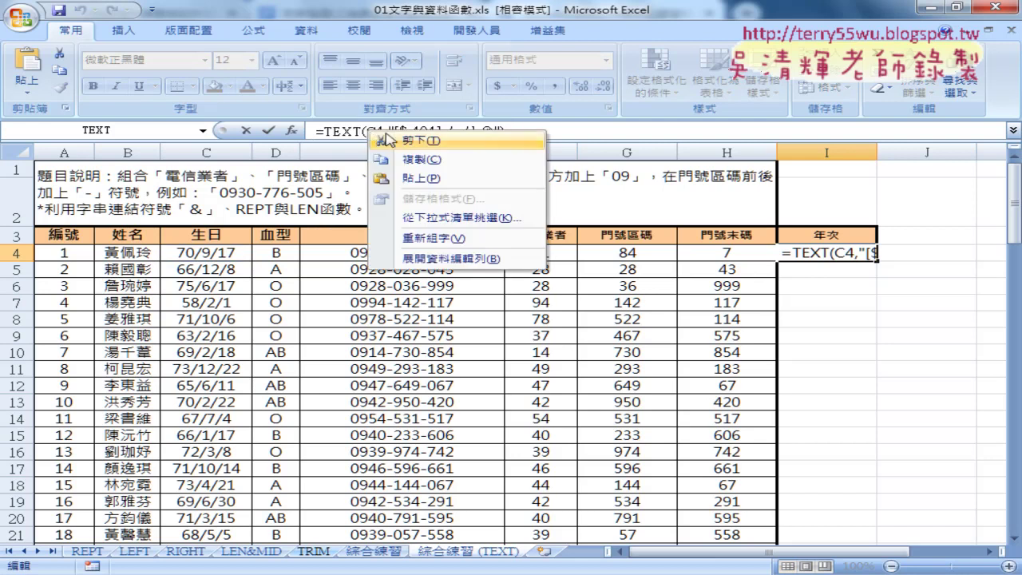
pyautogui.click(398, 137)
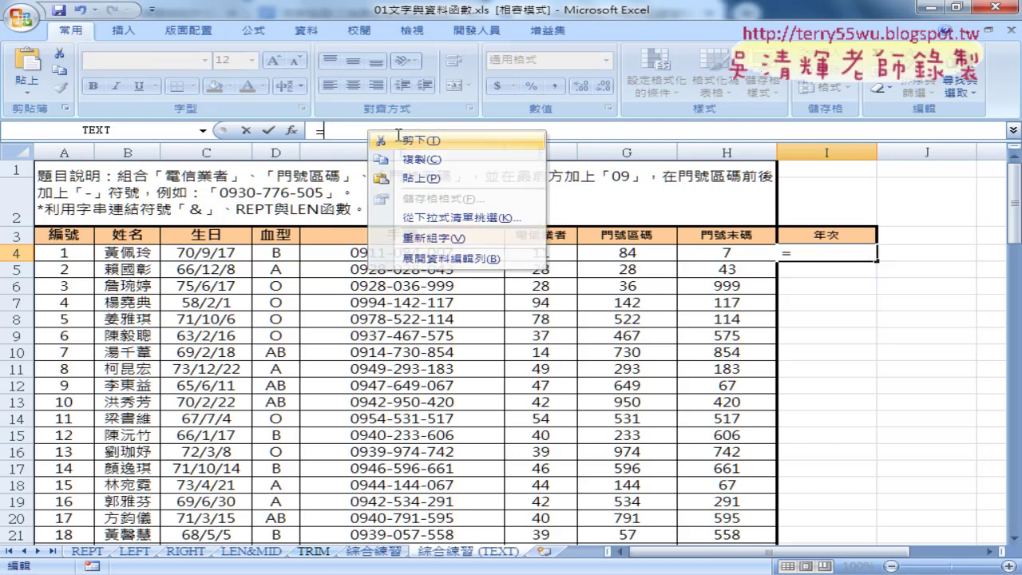
pyautogui.click(292, 130)
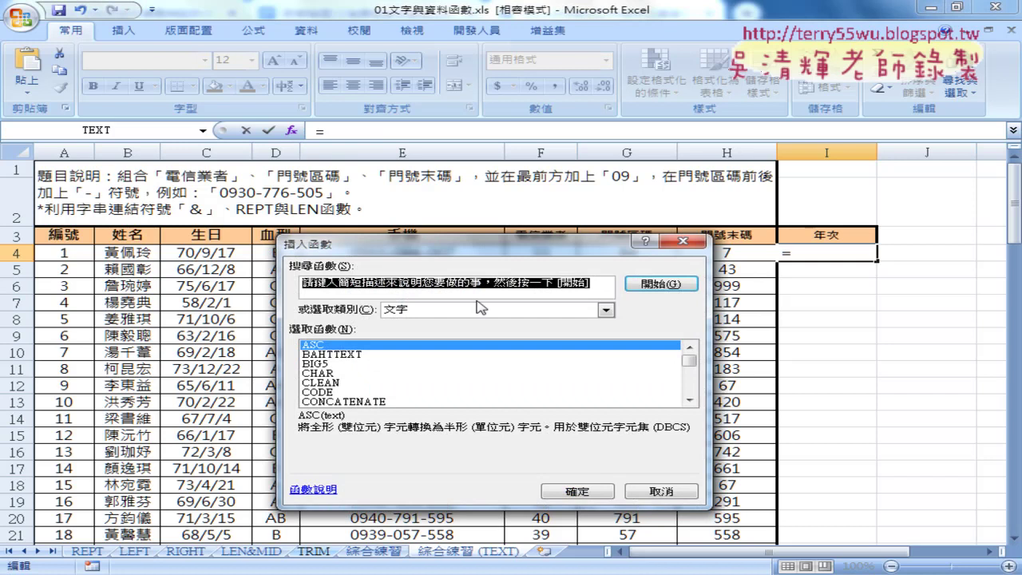
pyautogui.click(690, 368)
pyautogui.moveTo(692, 371); pyautogui.dragTo(691, 380)
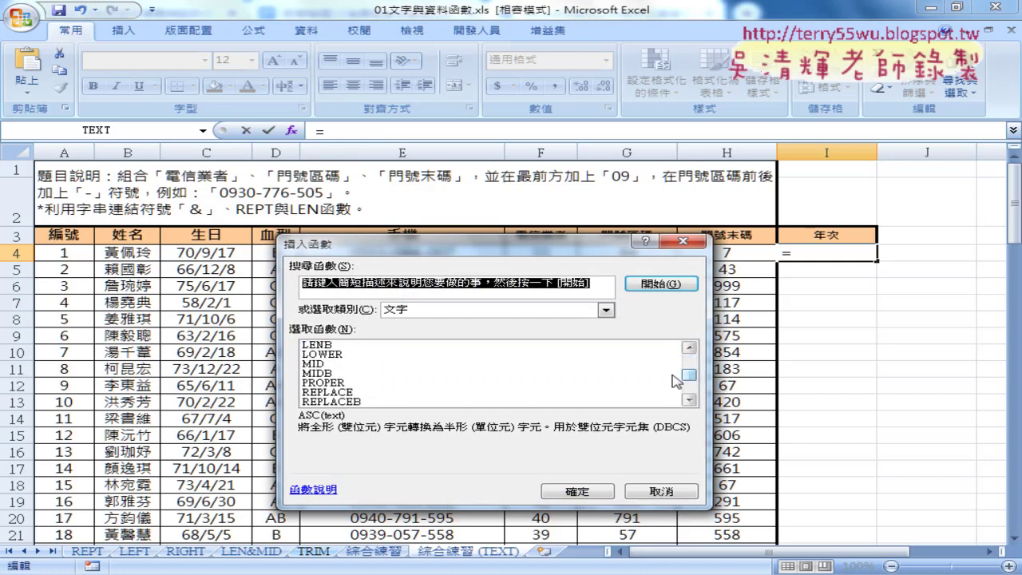
pyautogui.click(690, 348)
pyautogui.click(690, 348)
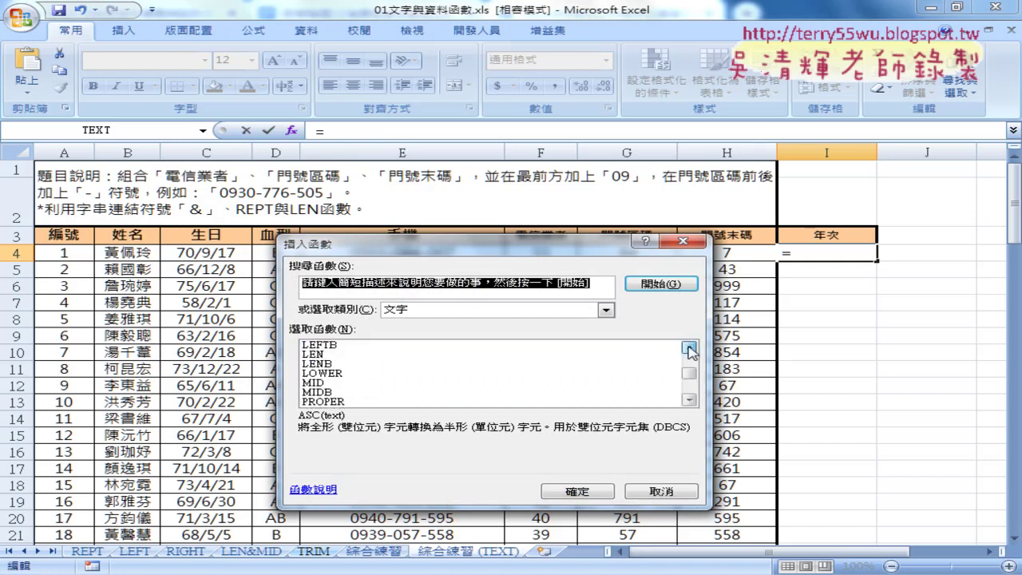
pyautogui.click(689, 347)
pyautogui.doubleClick(395, 345)
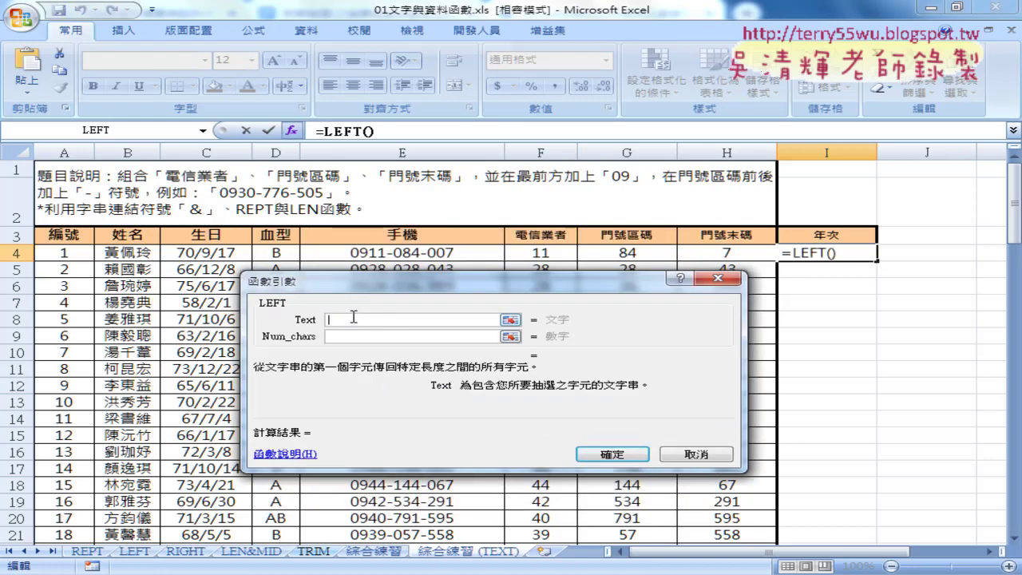
# - Paste the TEXT expression as LEFT's Text with Num_chars 2, so I4 shows 70
pyautogui.rightClick(352, 317)
pyautogui.click(400, 364)
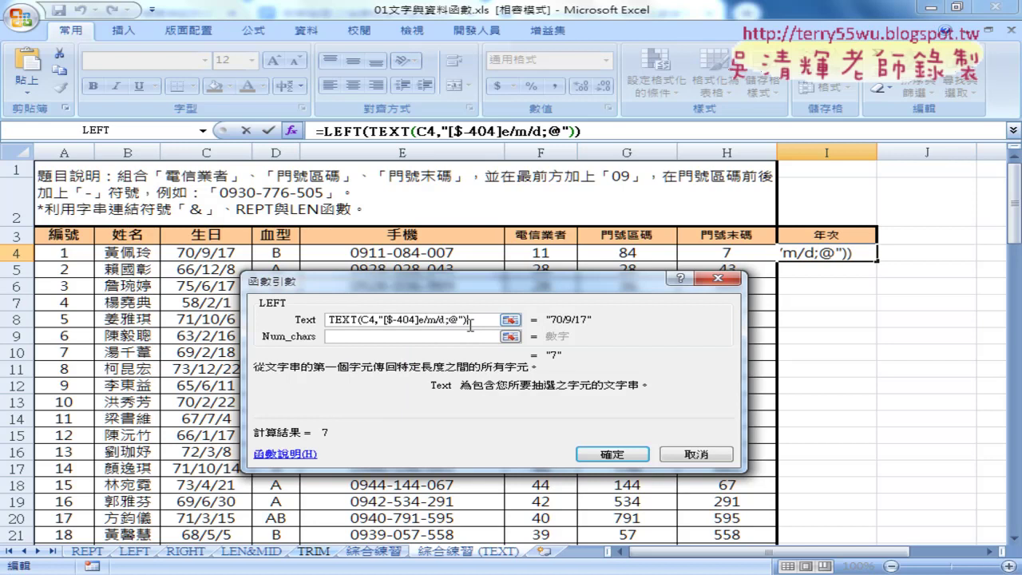
pyautogui.moveTo(470, 320); pyautogui.dragTo(327, 321)
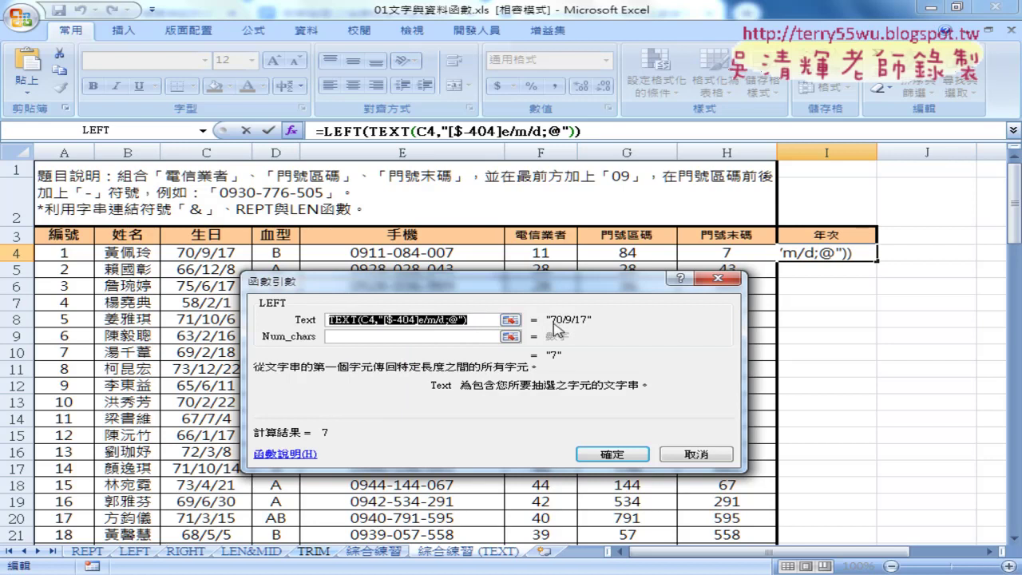
pyautogui.click(429, 338)
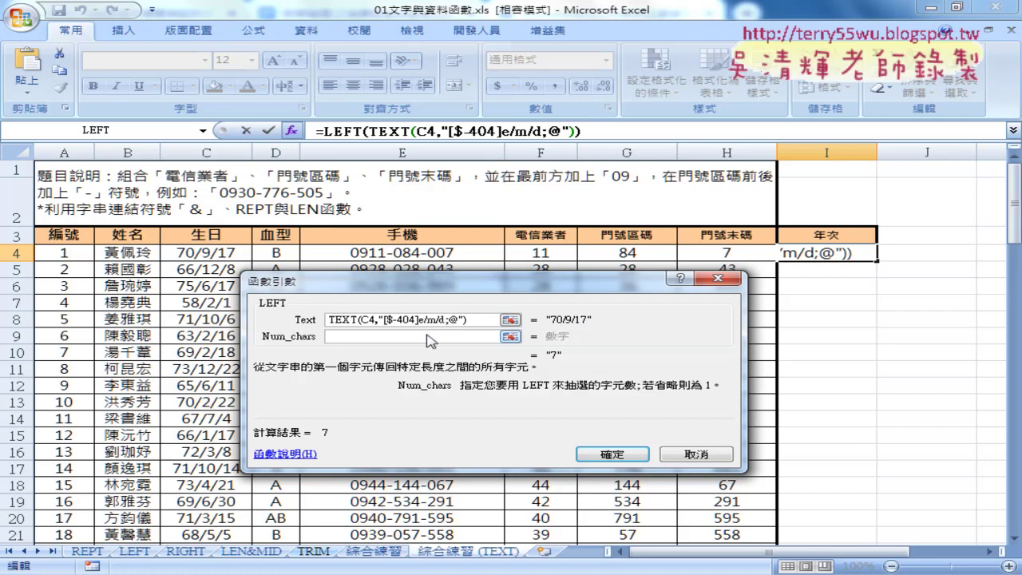
pyautogui.write('2')
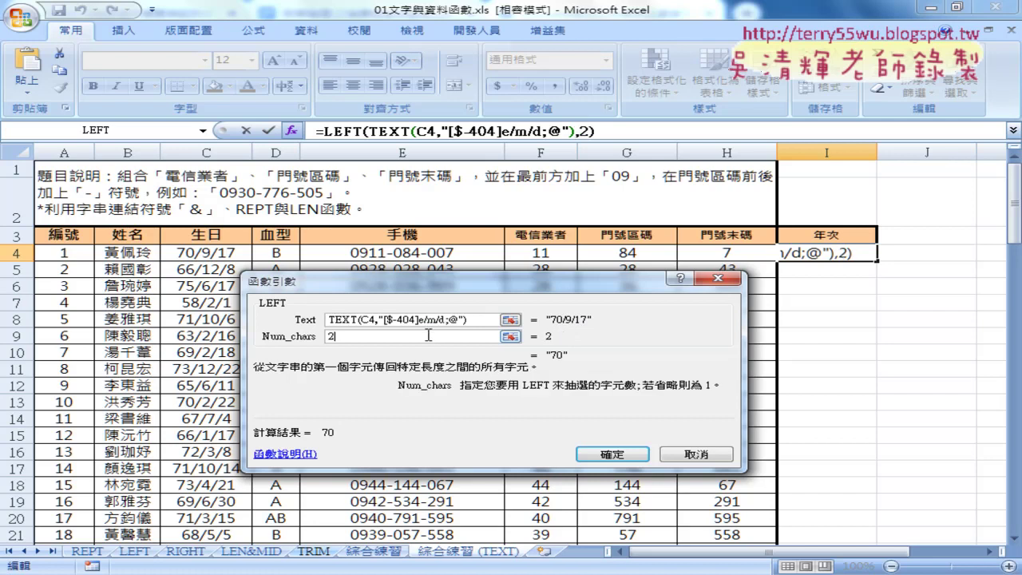
pyautogui.click(612, 454)
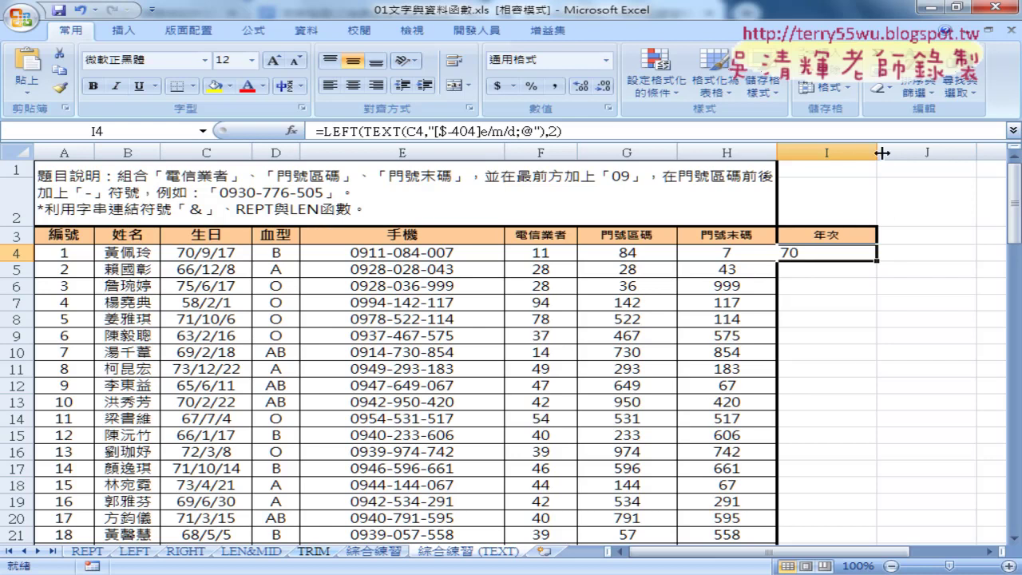
# - Narrow column I and fill the 年次 formula down every row, showing years like 66, 75, 58
pyautogui.moveTo(877, 152); pyautogui.dragTo(859, 157)
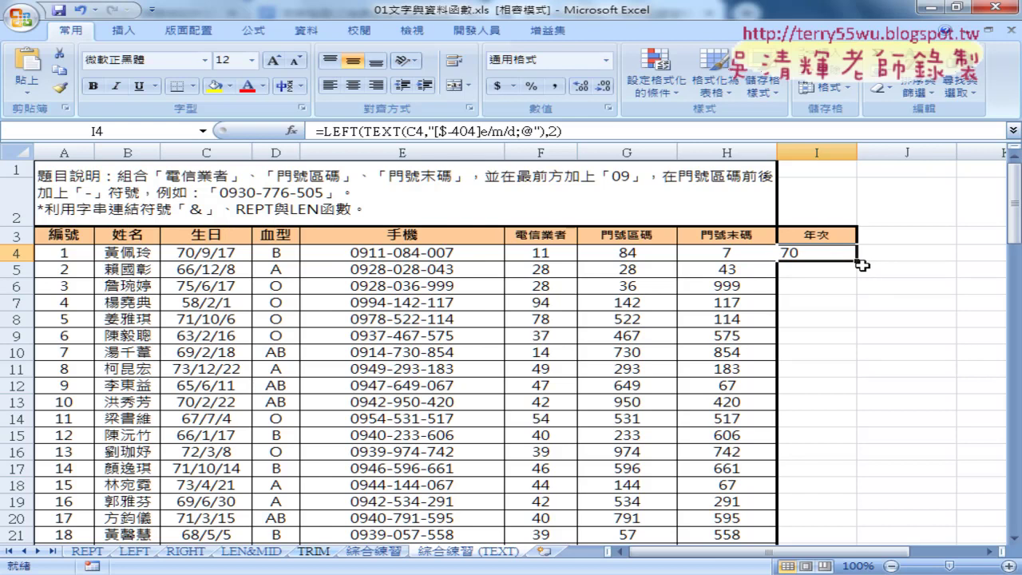
pyautogui.doubleClick(857, 261)
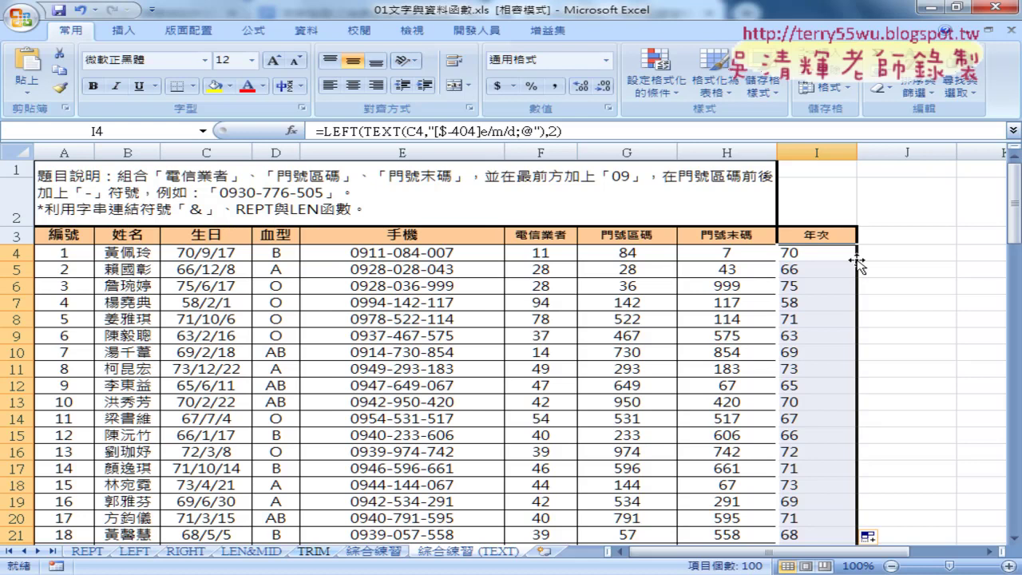
pyautogui.click(815, 235)
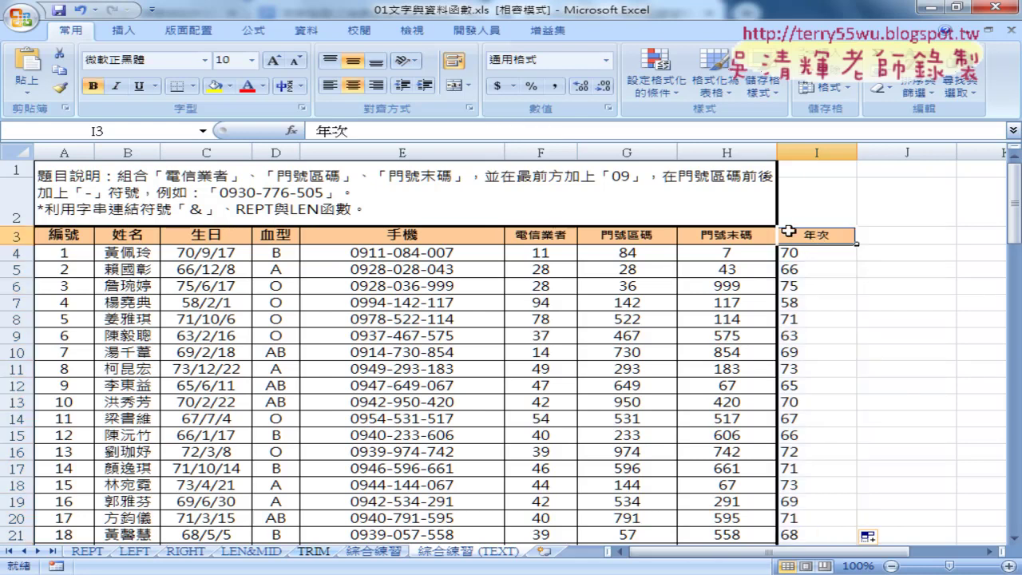
# - Delete the two instruction rows 1–2 so the table starts at row 1
pyautogui.click(311, 32)
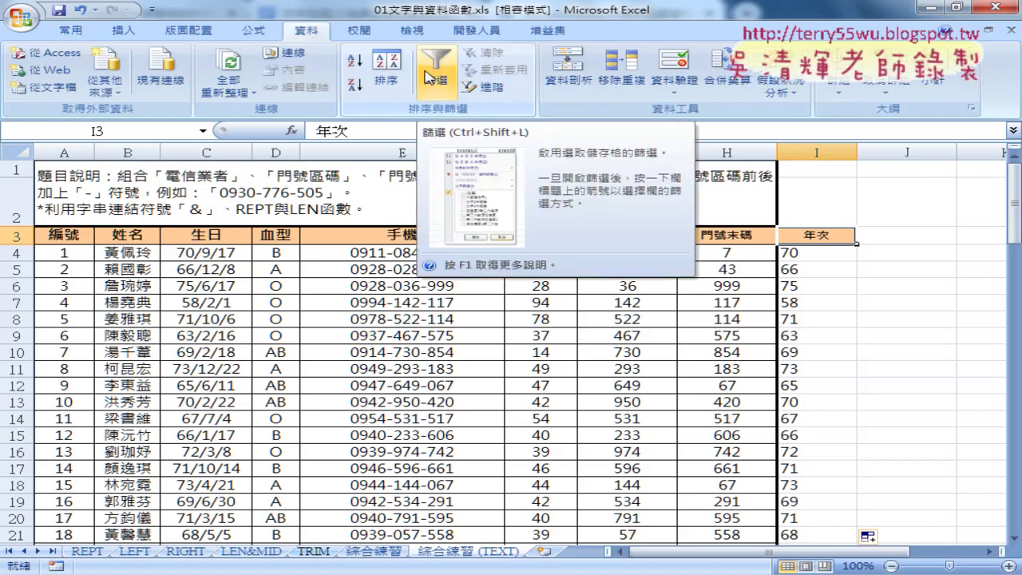
pyautogui.click(429, 77)
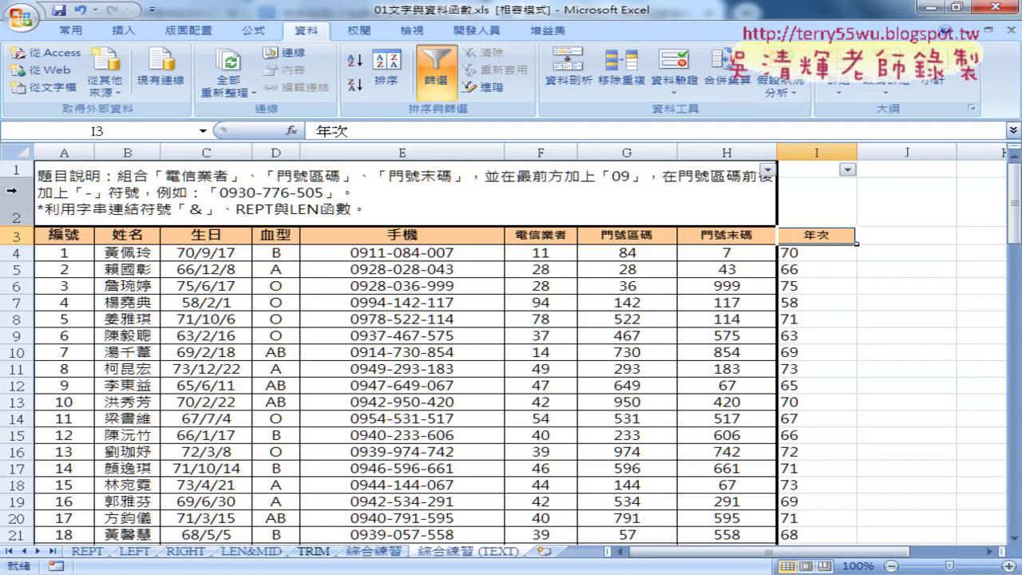
pyautogui.moveTo(11, 190); pyautogui.dragTo(11, 168)
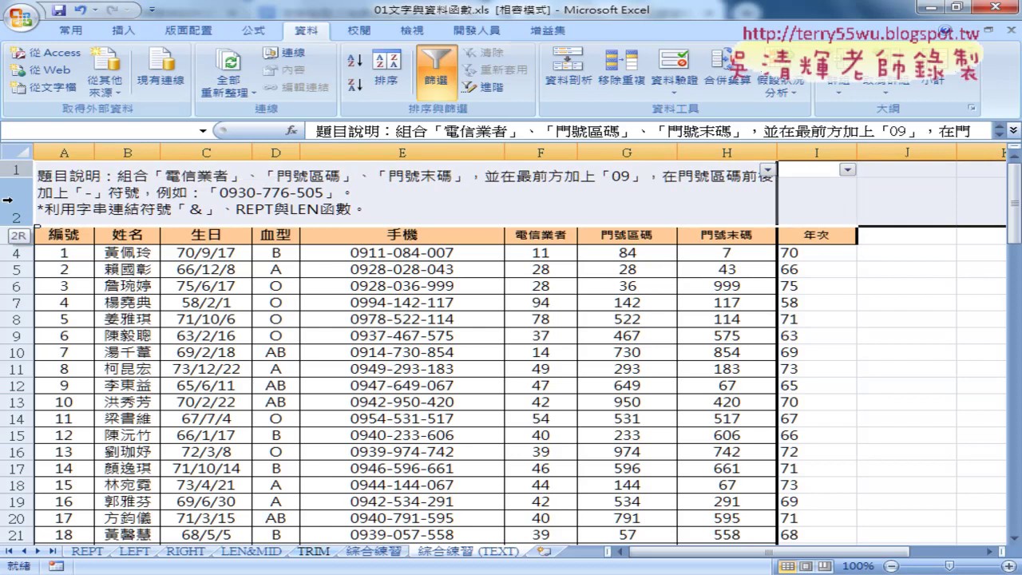
pyautogui.rightClick(311, 208)
pyautogui.click(383, 315)
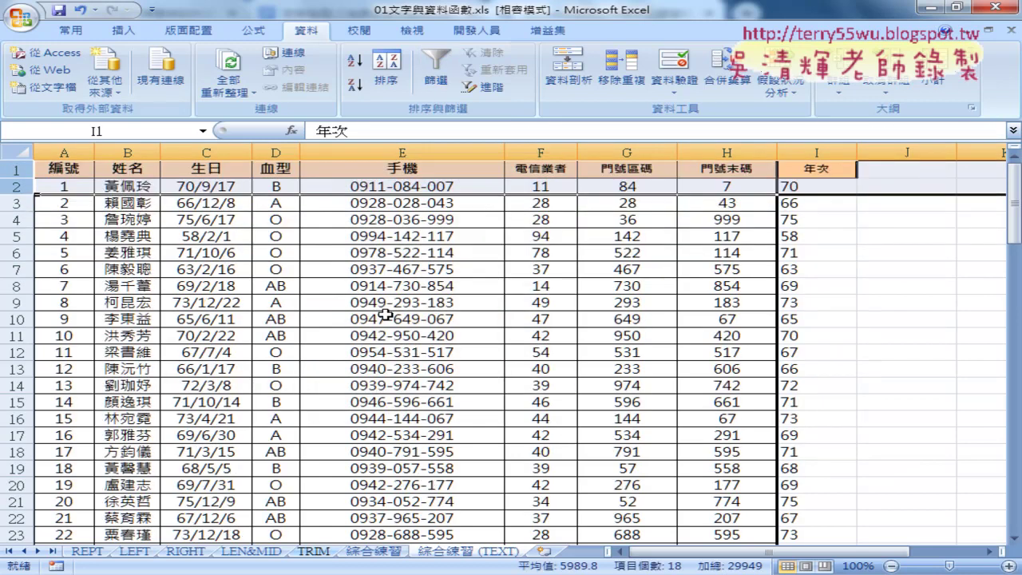
# - Enable AutoFilter on the headings and check the 年次 filter list without applying a filter
pyautogui.click(816, 170)
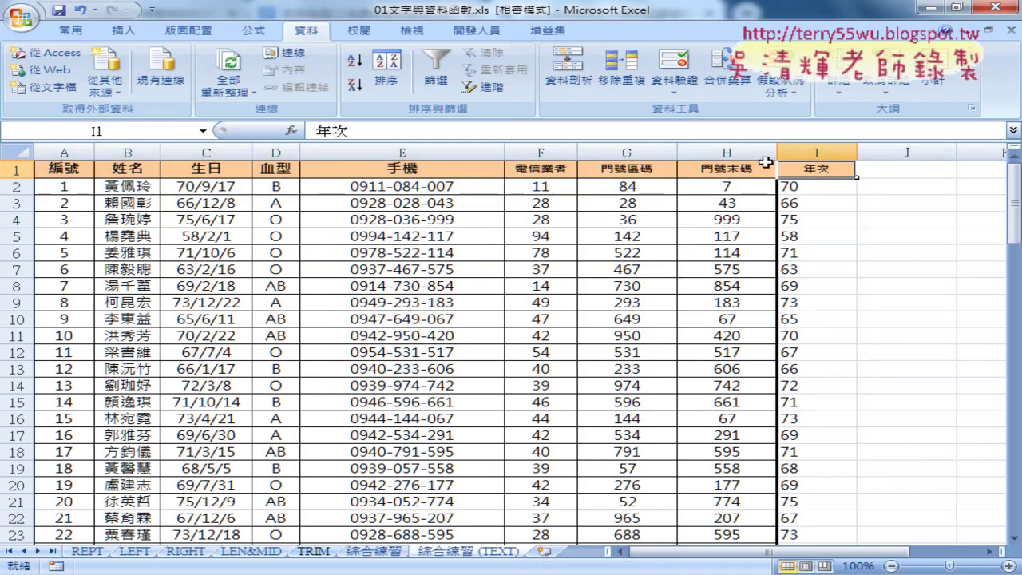
pyautogui.click(436, 75)
pyautogui.click(847, 170)
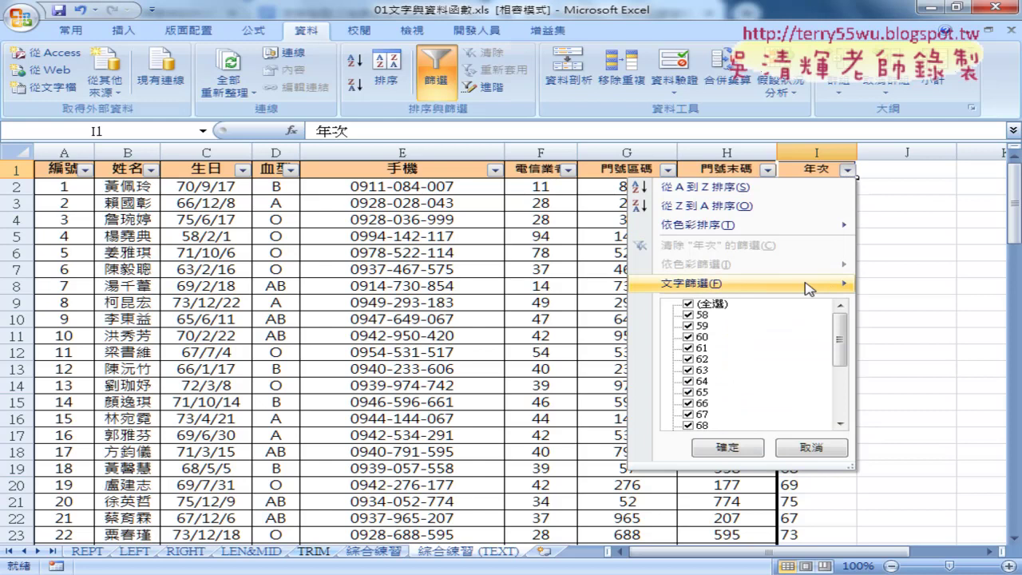
pyautogui.moveTo(812, 286)
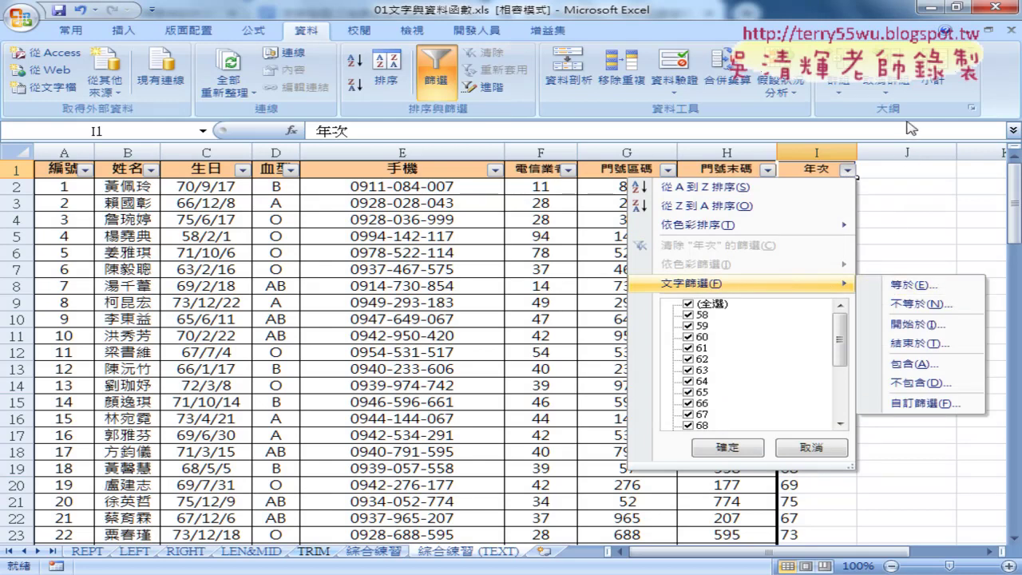
pyautogui.click(990, 93)
pyautogui.click(799, 188)
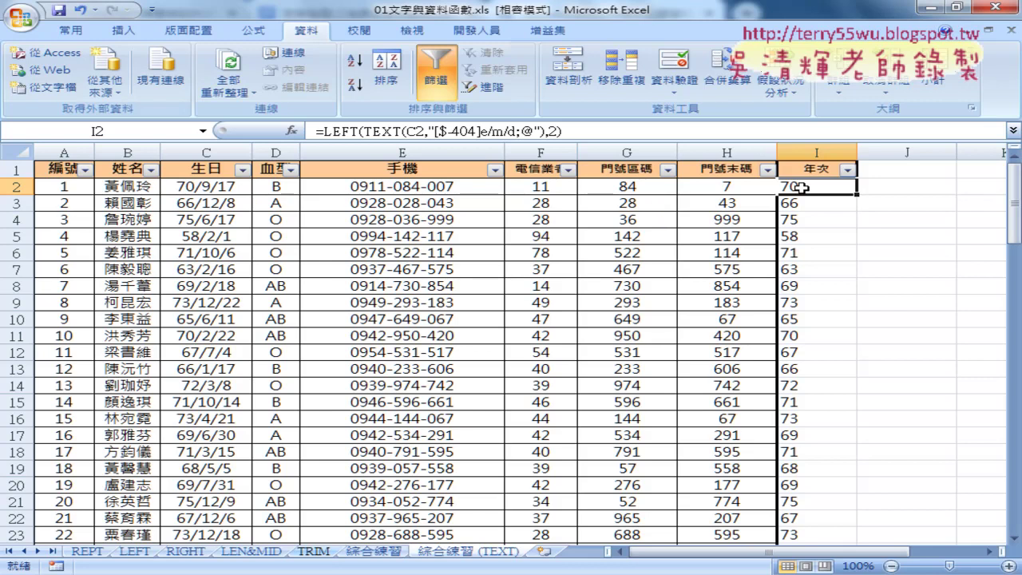
# - Undo the filter and row deletion, then copy C4's custom date code [$-404]e/m/d;@
pyautogui.hotkey('ctrl', 'z')
pyautogui.hotkey('ctrl', 'z')
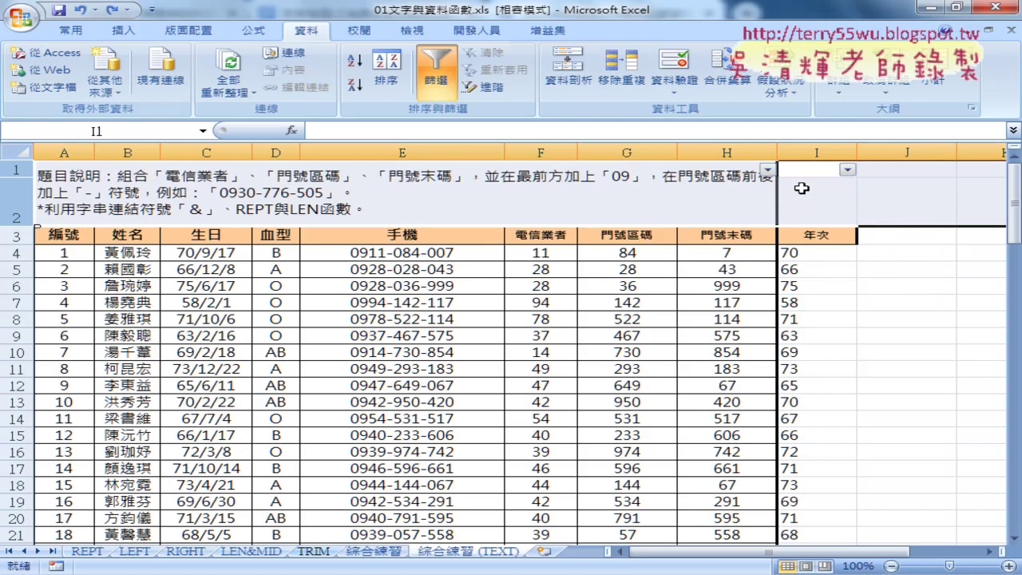
pyautogui.hotkey('ctrl', 'z')
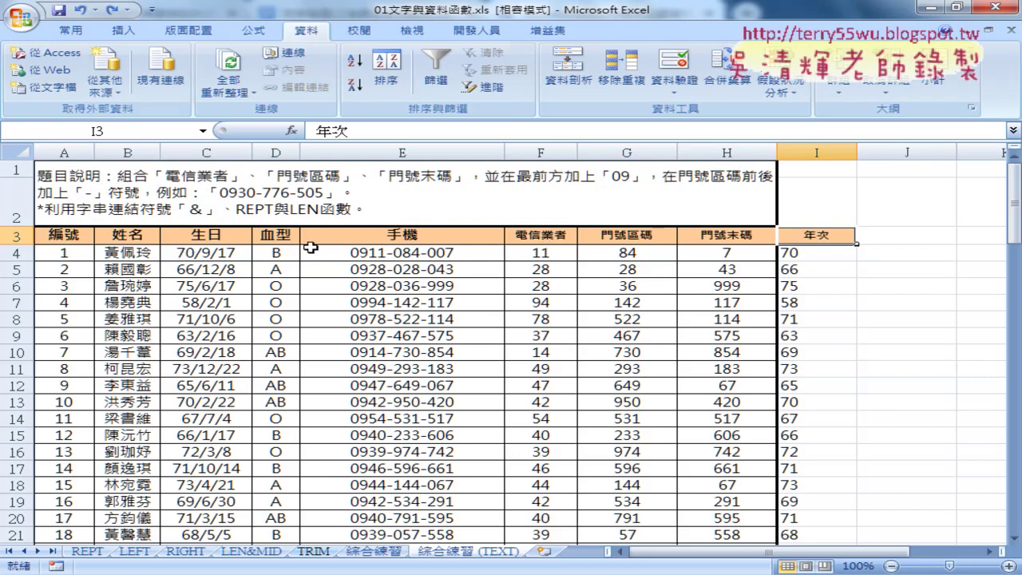
pyautogui.click(205, 254)
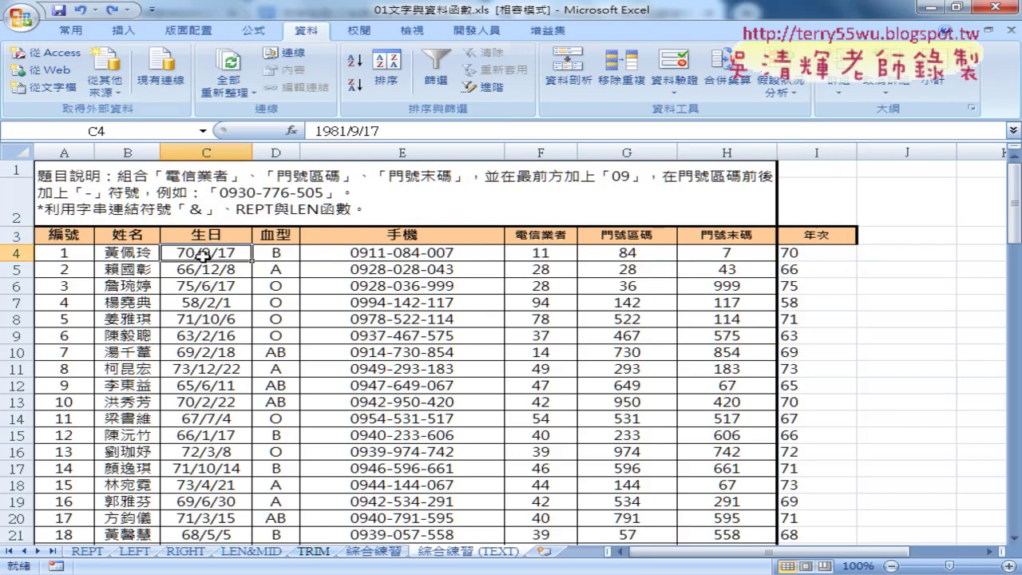
pyautogui.rightClick(206, 254)
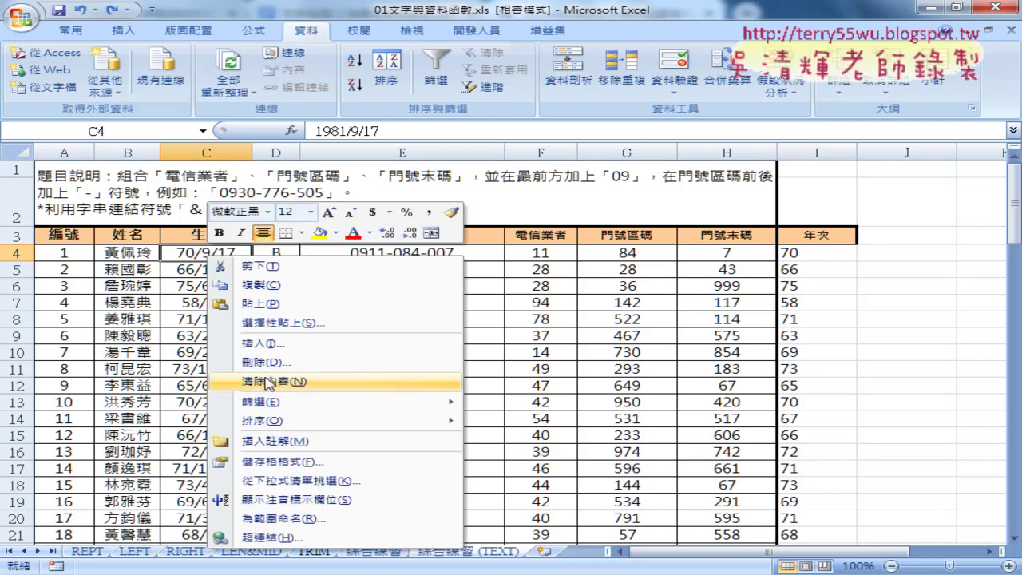
pyautogui.click(280, 464)
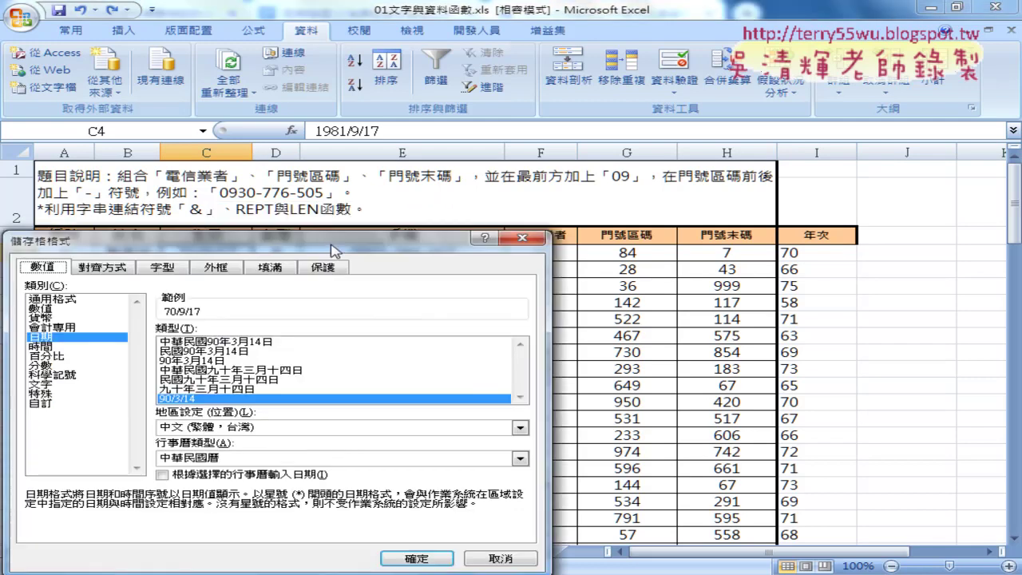
pyautogui.moveTo(335, 299); pyautogui.dragTo(459, 285)
pyautogui.click(171, 439)
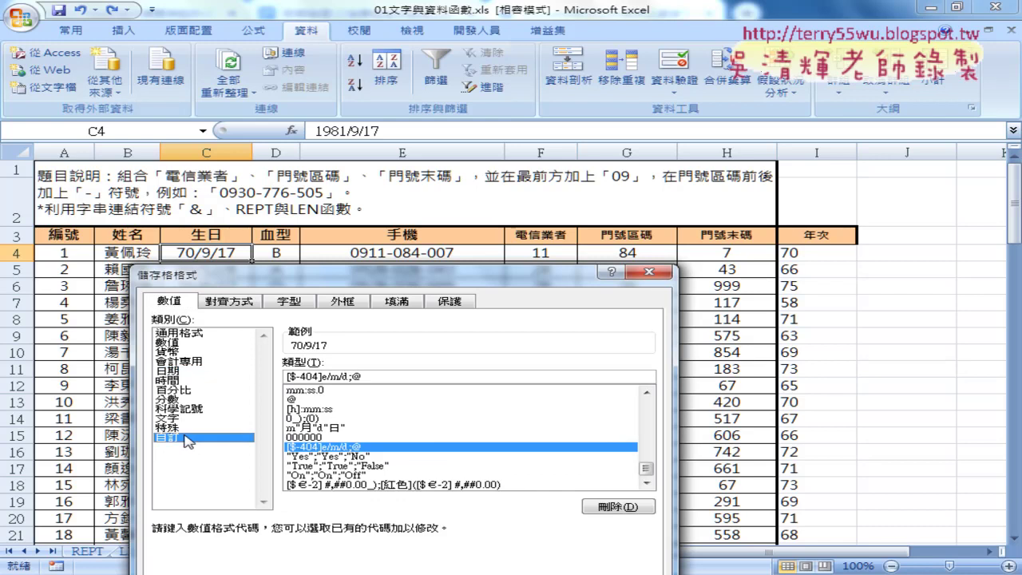
pyautogui.moveTo(356, 377); pyautogui.dragTo(271, 384)
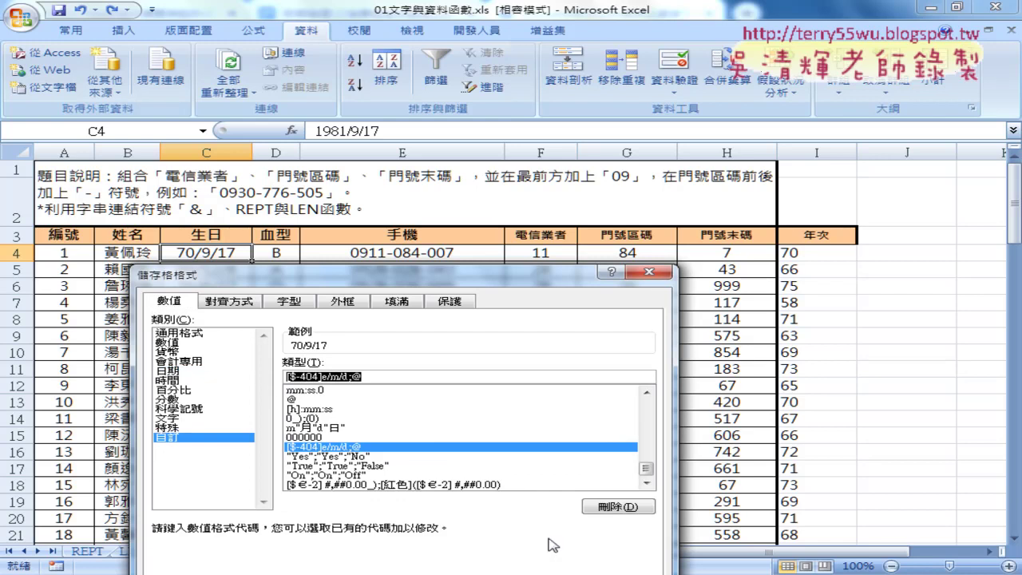
pyautogui.click(649, 273)
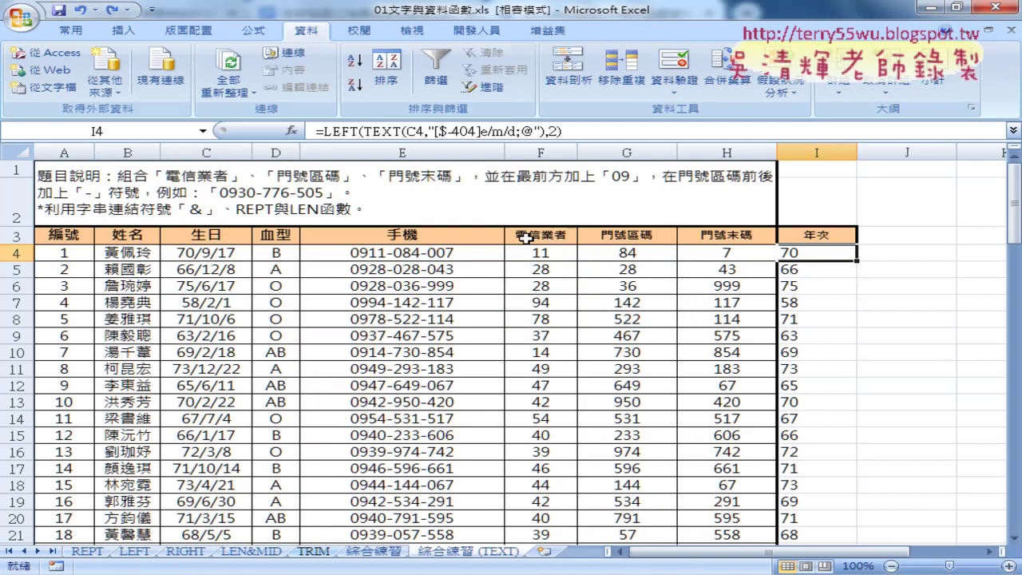
# - Clear I4's old formula and insert the TEXT function from recently used functions
pyautogui.moveTo(320, 130); pyautogui.dragTo(605, 128)
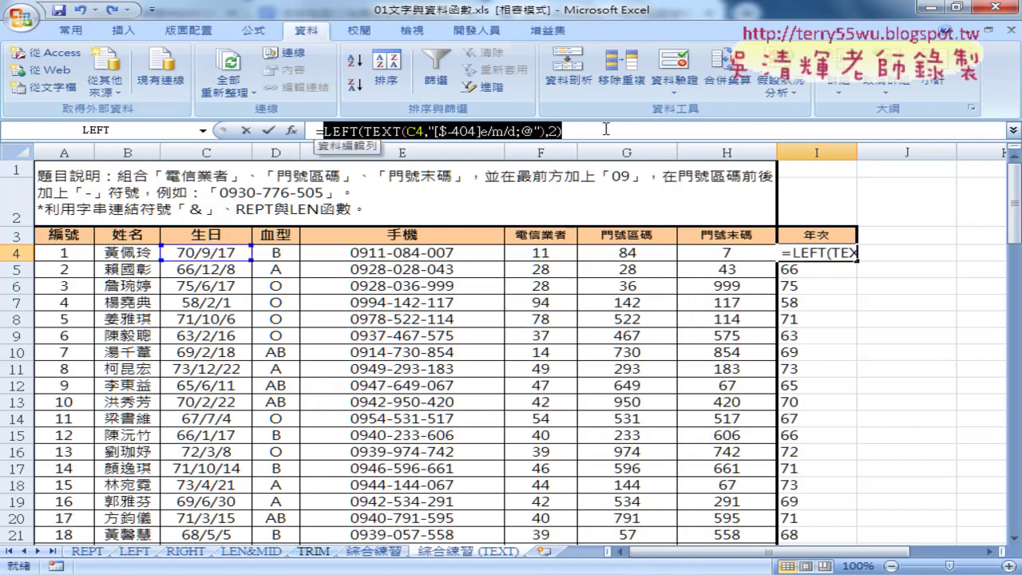
pyautogui.press('Delete')
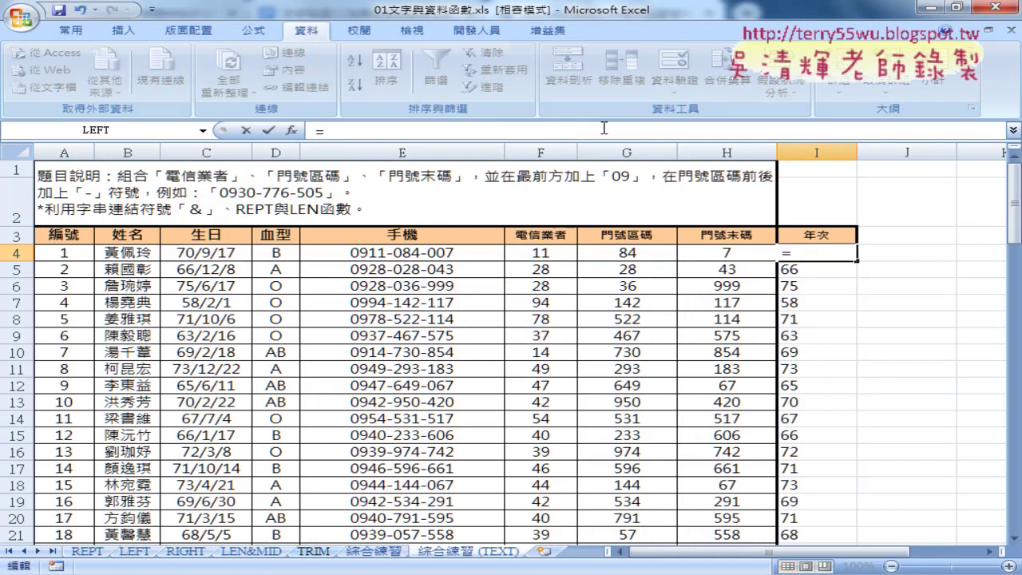
pyautogui.click(292, 129)
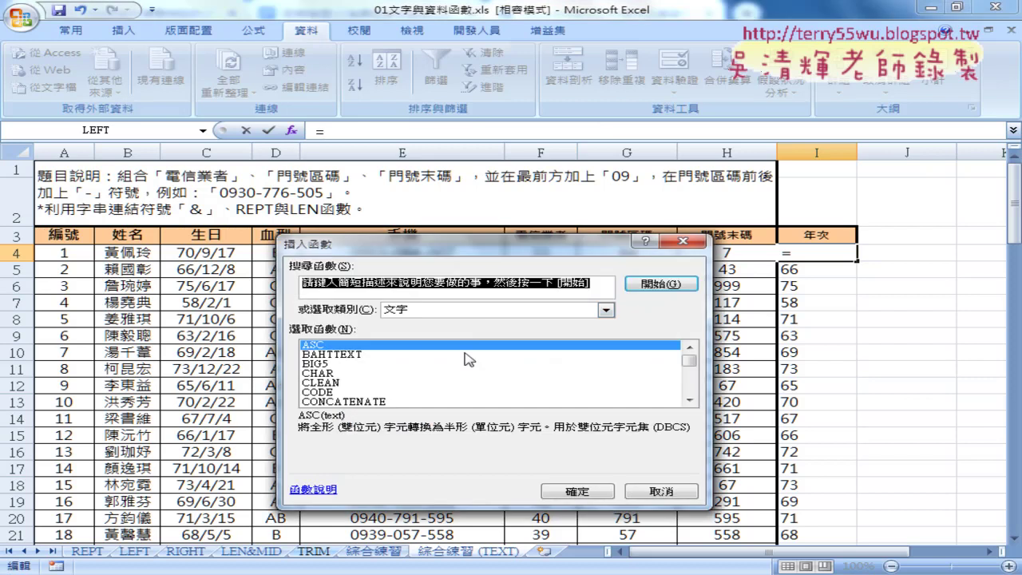
pyautogui.click(479, 309)
pyautogui.click(477, 324)
pyautogui.doubleClick(331, 354)
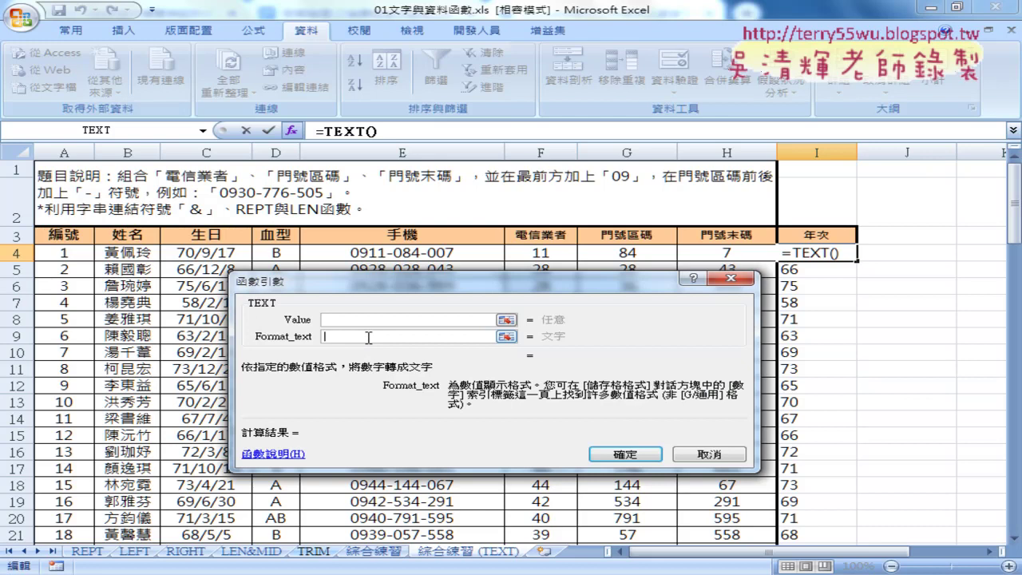
# - Set TEXT's Format_text to [$-404]e/m/d;@ and Value to C4, previewing 70/9/17
pyautogui.write('""')
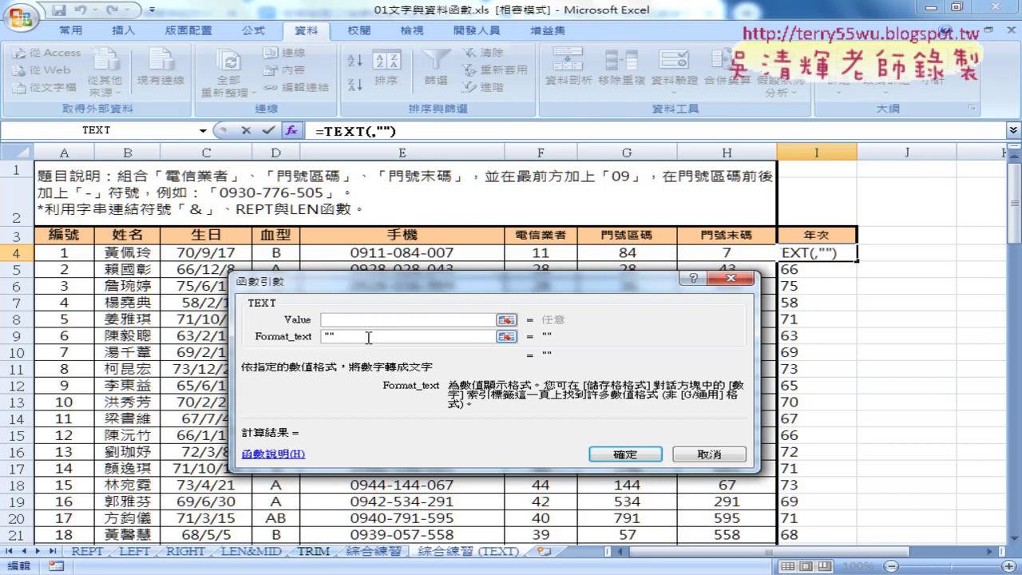
pyautogui.write('TEXT(C4,"[$-404]e/m/d;@")')
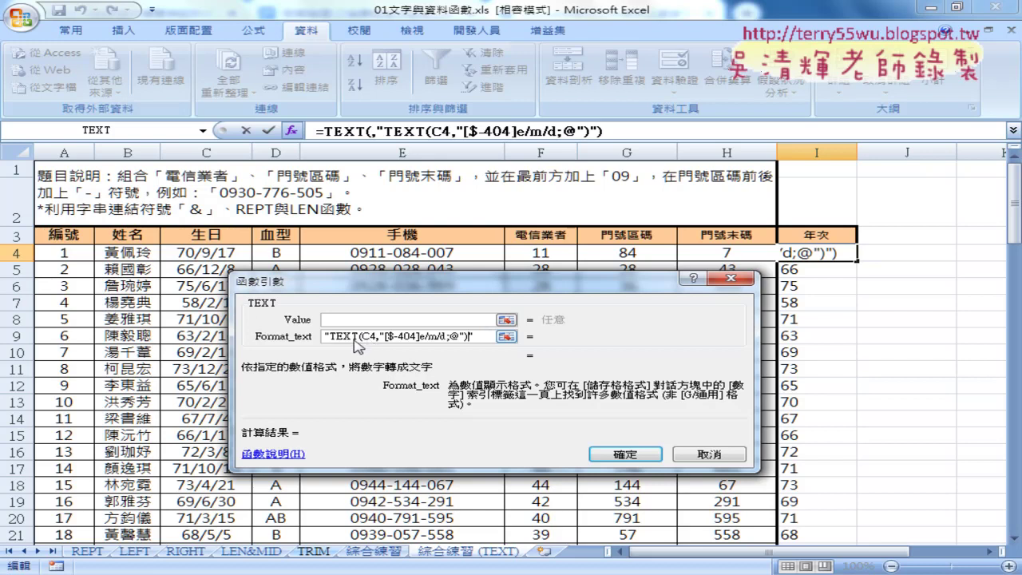
pyautogui.moveTo(328, 336); pyautogui.dragTo(385, 333)
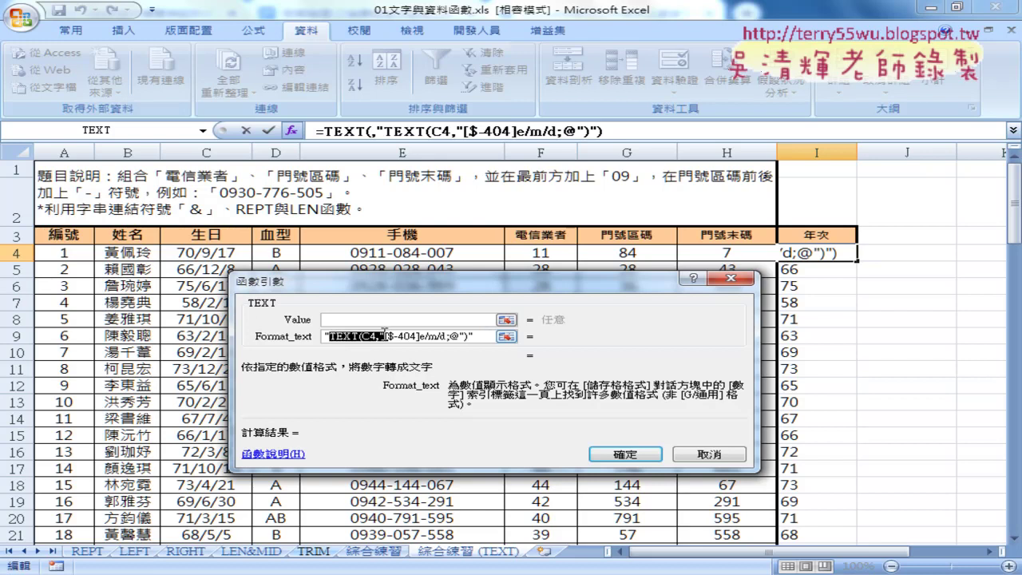
pyautogui.press('Delete')
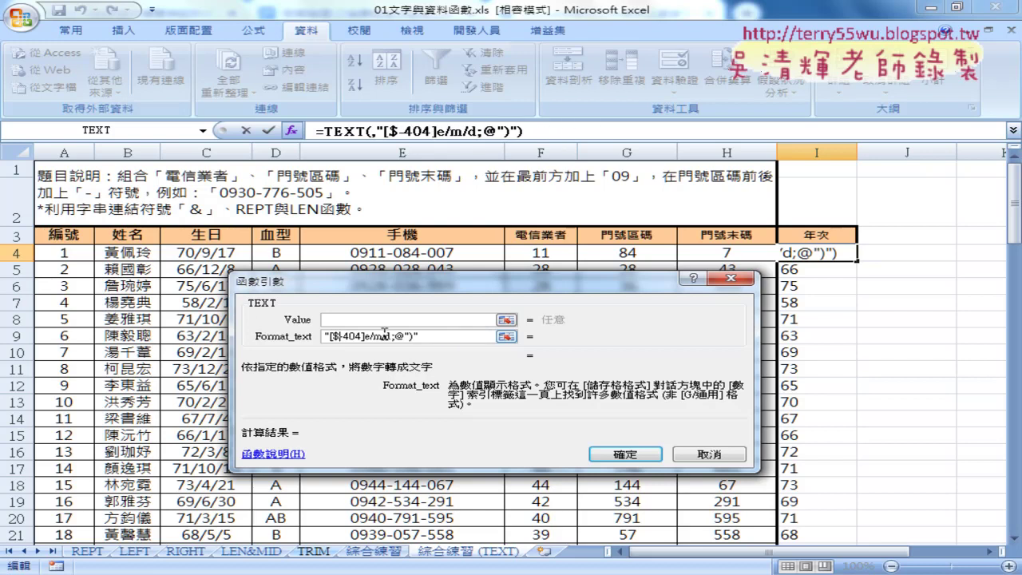
pyautogui.press('Right')
pyautogui.press('Right')
pyautogui.press('Right')
pyautogui.press('Right')
pyautogui.press('Right')
pyautogui.press('Right')
pyautogui.press('Delete')
pyautogui.press('Delete')
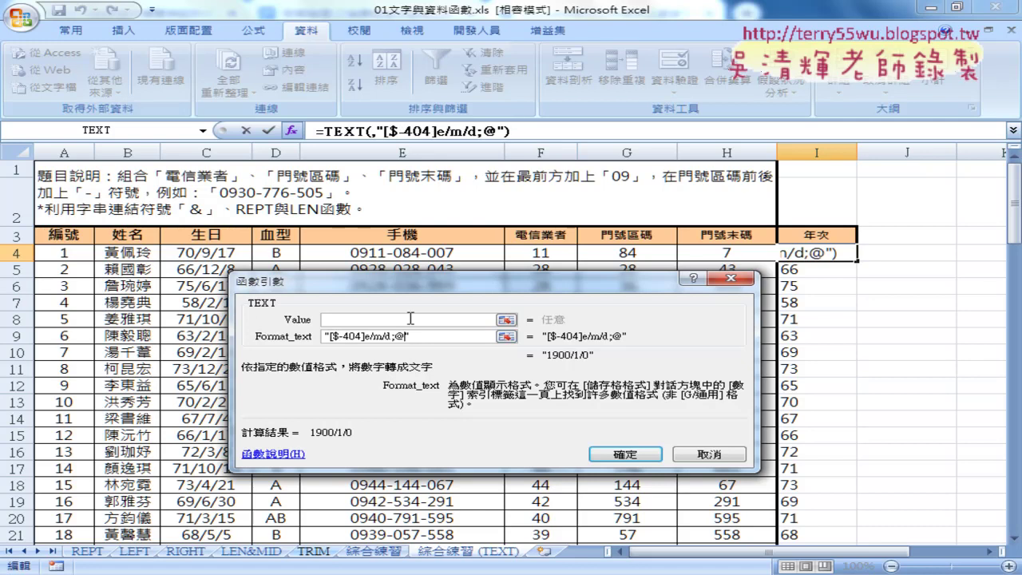
pyautogui.click(228, 254)
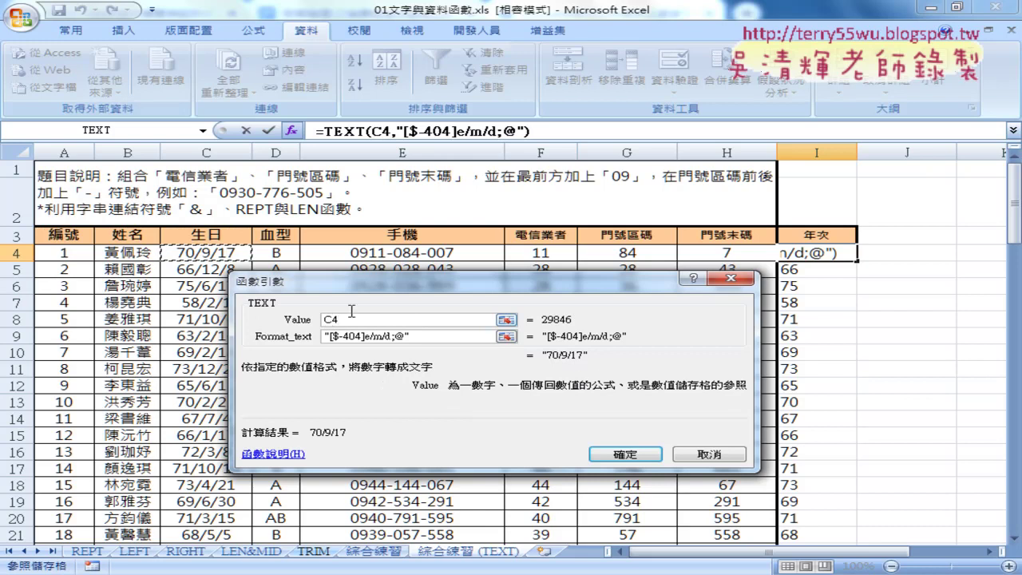
pyautogui.click(350, 320)
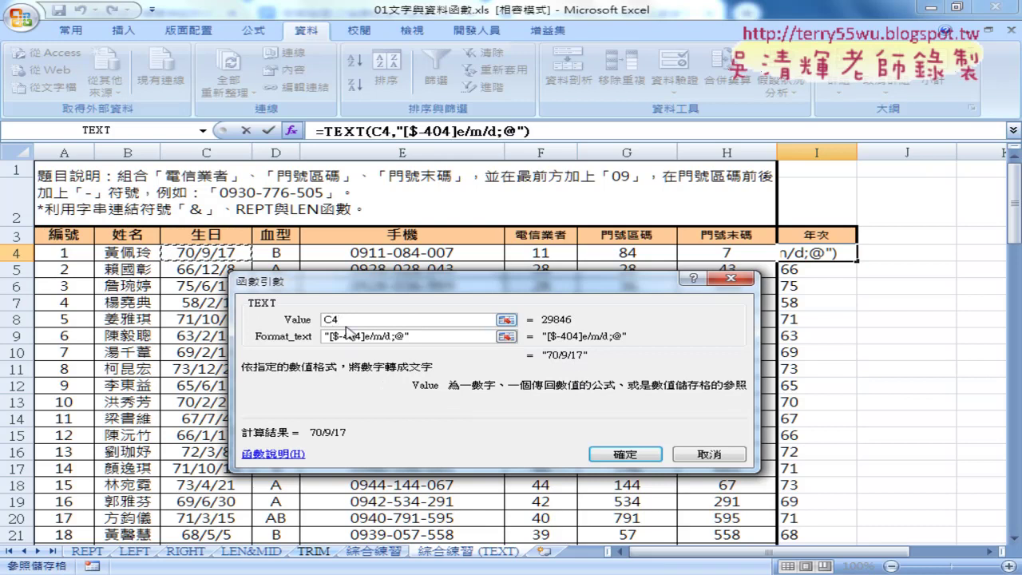